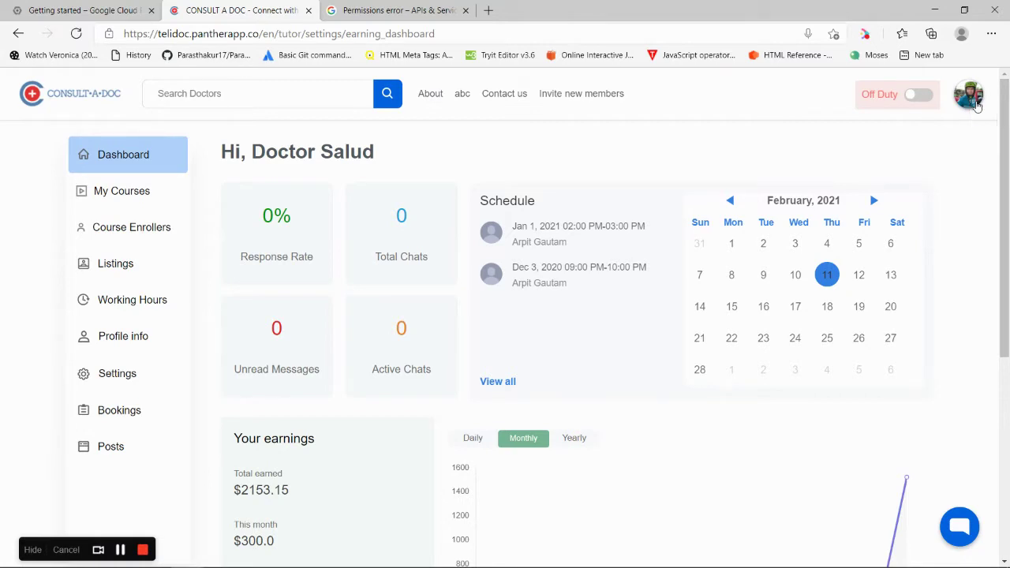
Switch CONSULT A DOC from the tutor dashboard to the Panther admin area from the avatar menu
click(972, 96)
click(898, 182)
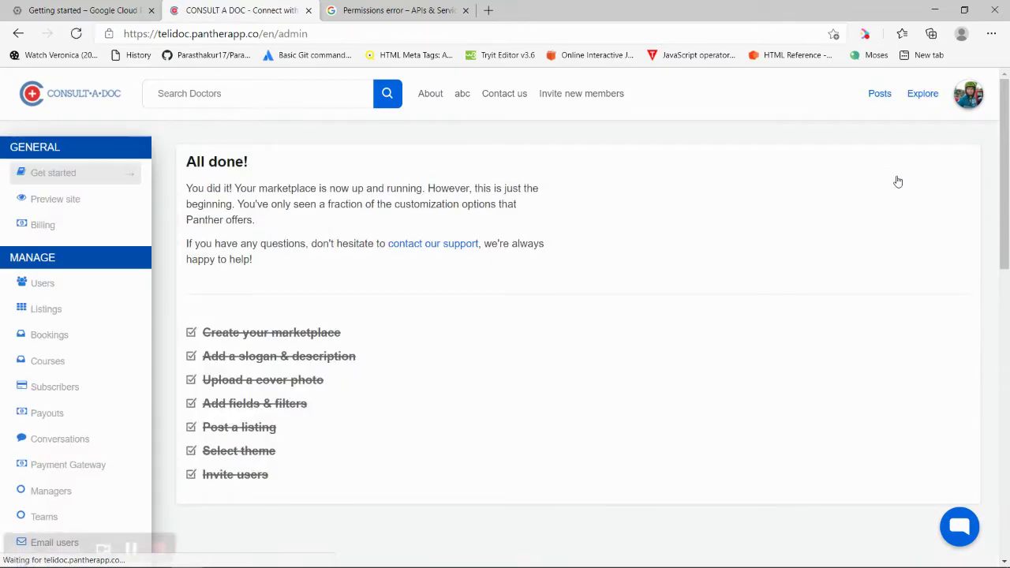
Open the admin's Social media settings and scroll to the Google Sign-In client ID and secret fields
drag(1008, 185, 1008, 417)
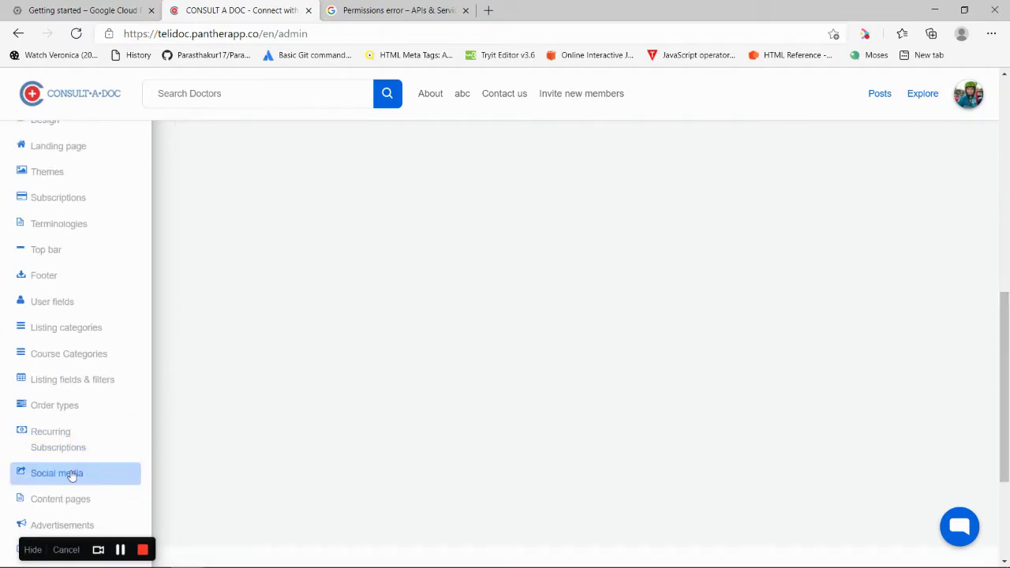
click(71, 474)
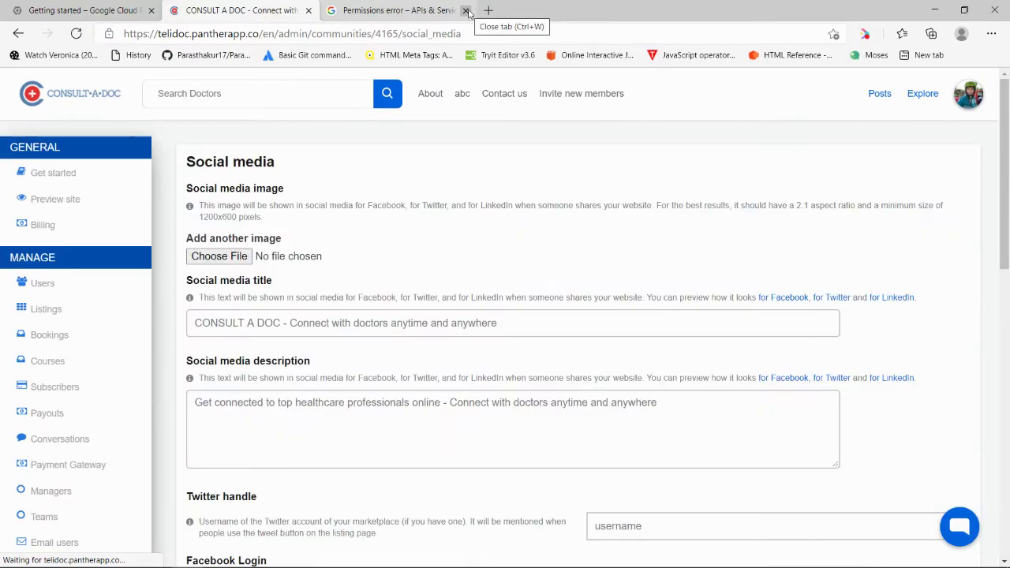
drag(1008, 198, 1008, 398)
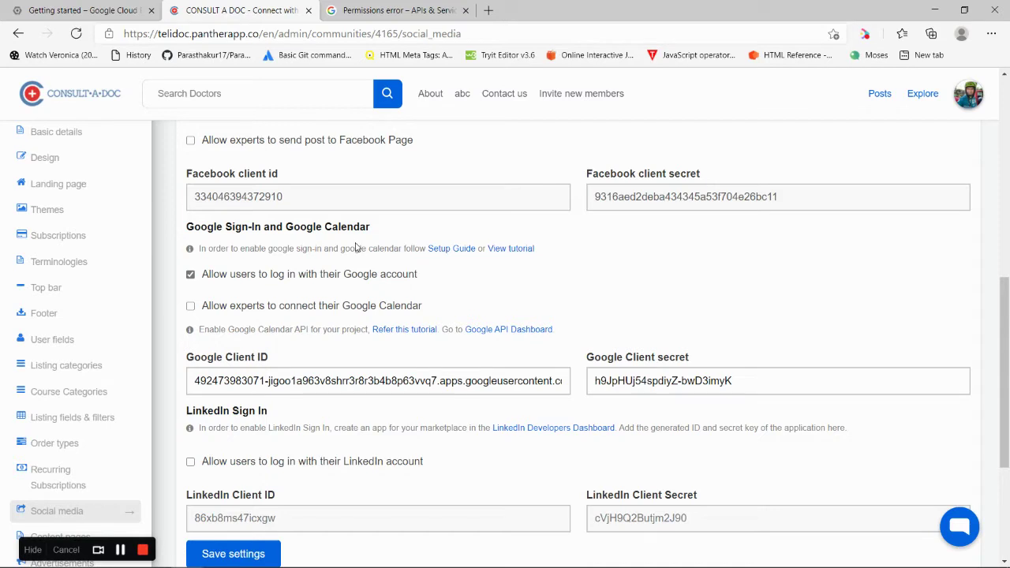
Reopen the Google API console under the second Google account and bring up the project picker
click(505, 331)
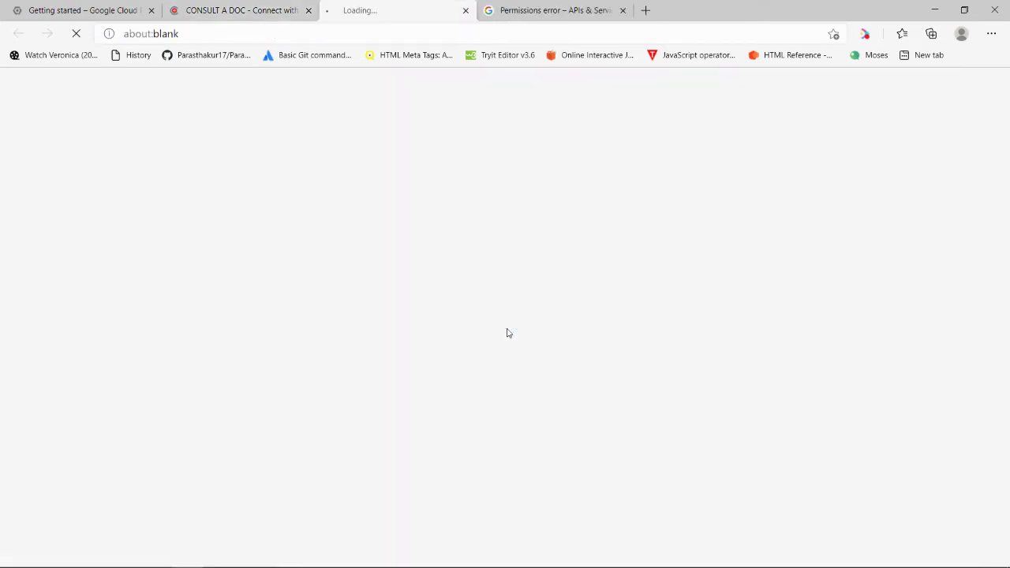
click(623, 10)
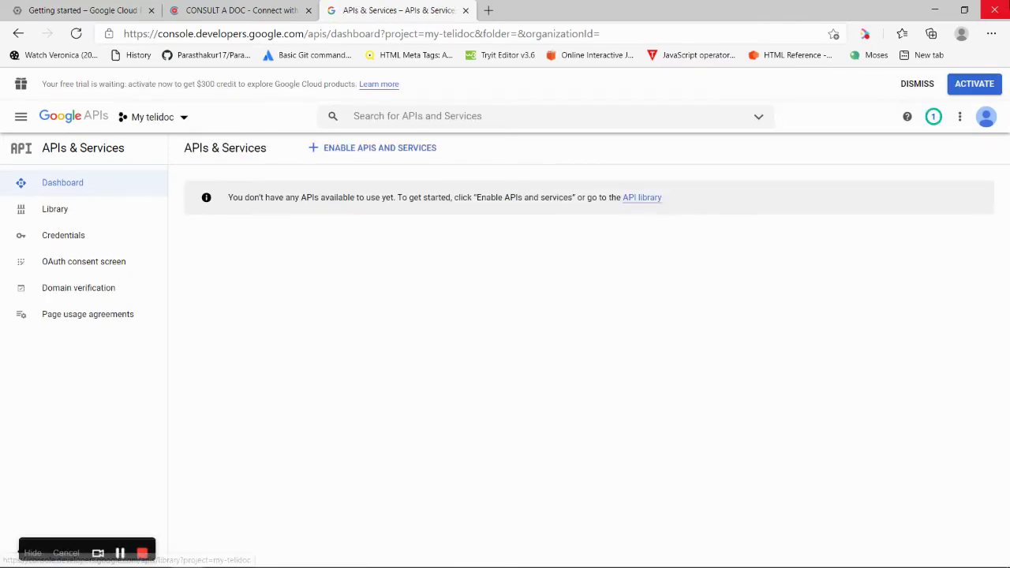
click(993, 114)
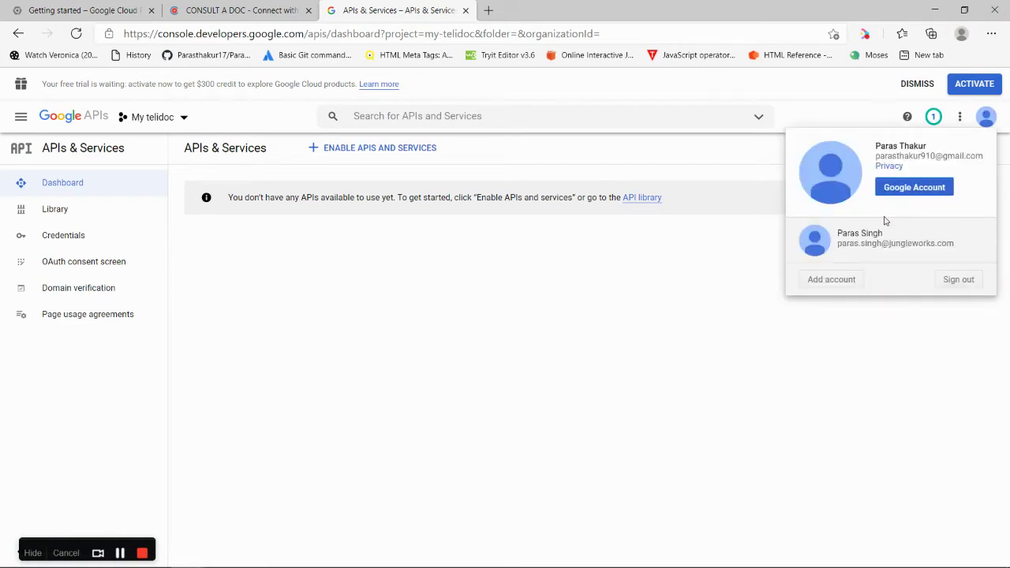
click(885, 255)
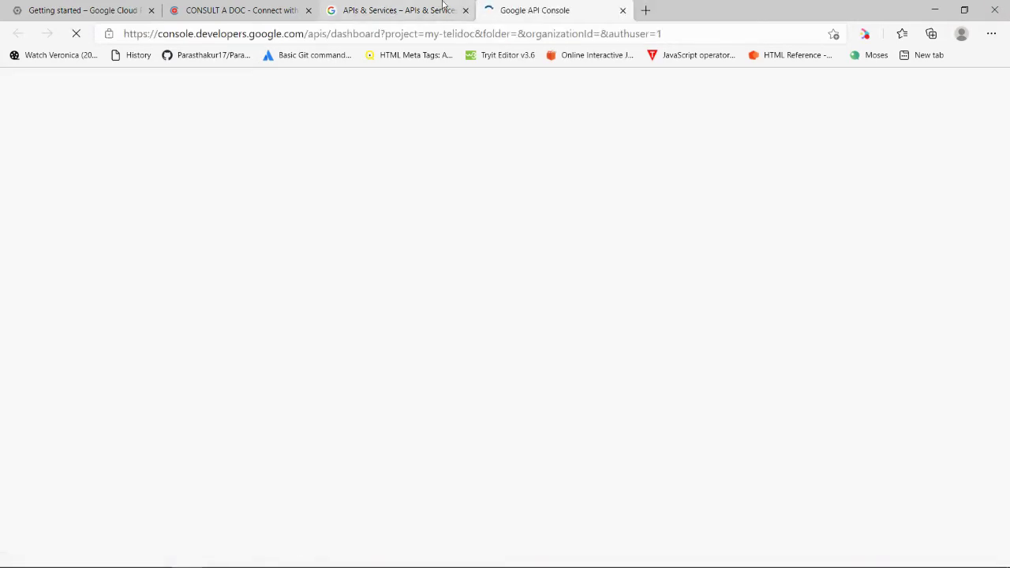
click(466, 11)
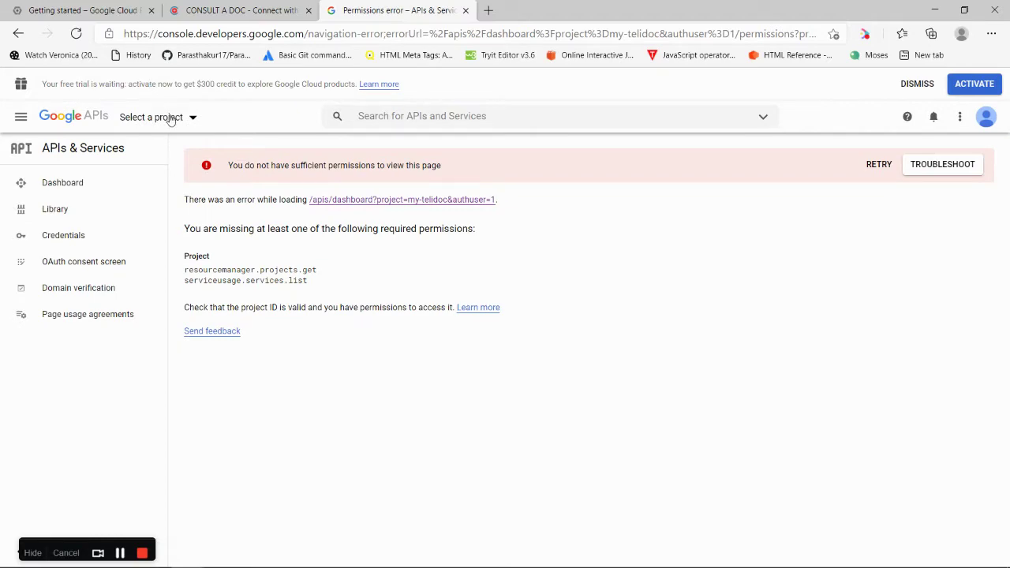
click(171, 119)
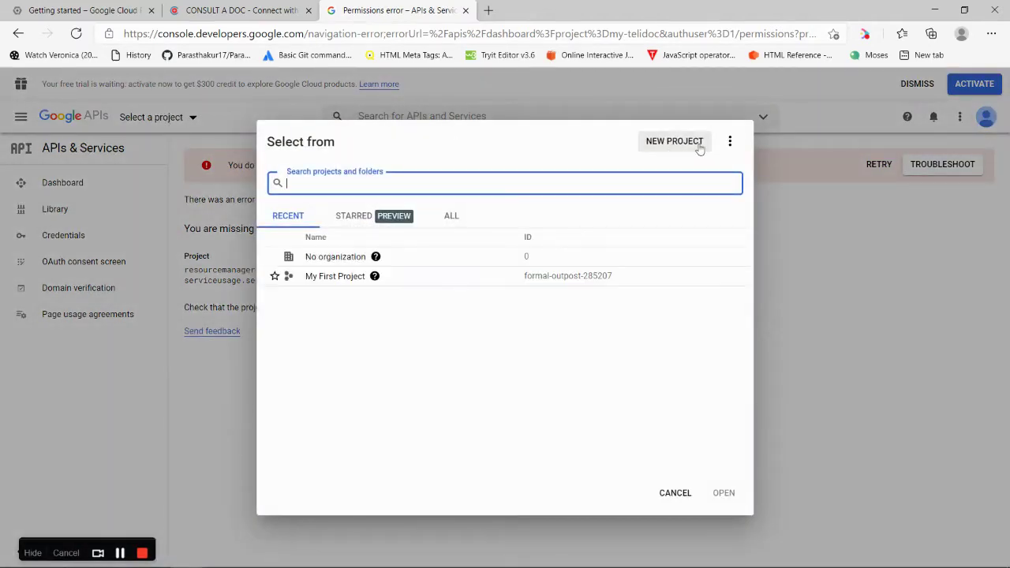
Create a new Google Cloud project named 'Telidoc'
click(700, 147)
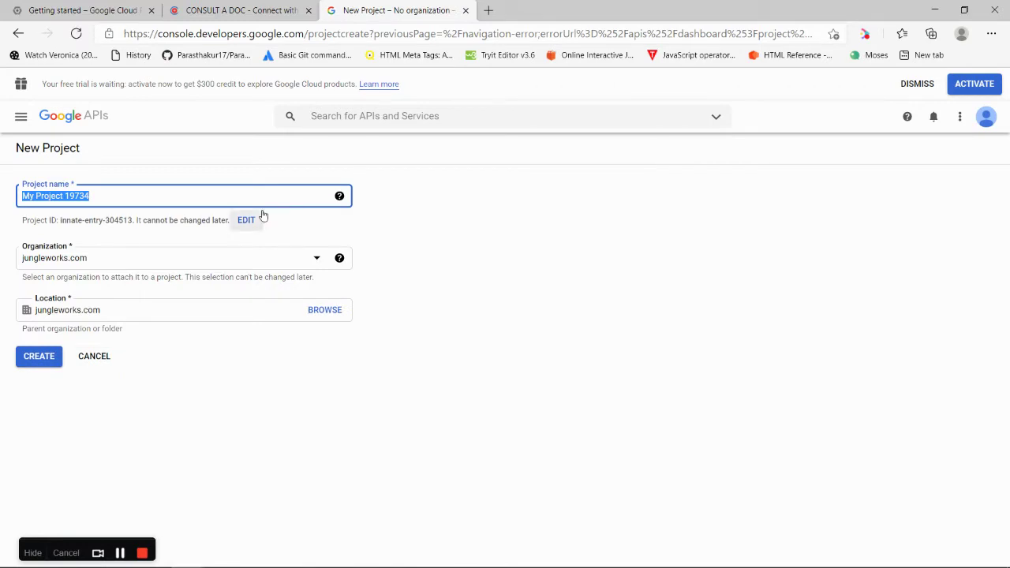
text(Te)
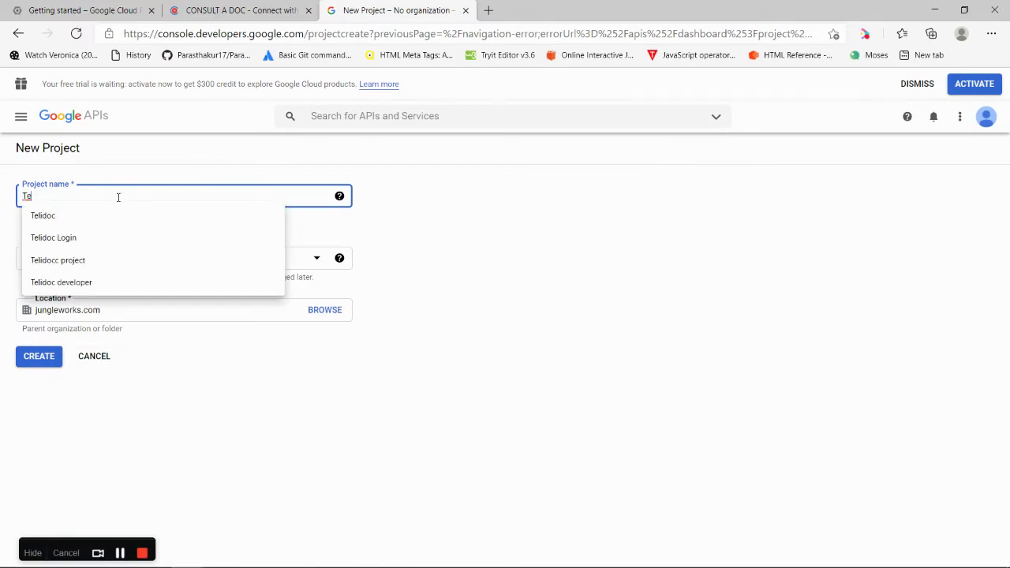
click(114, 210)
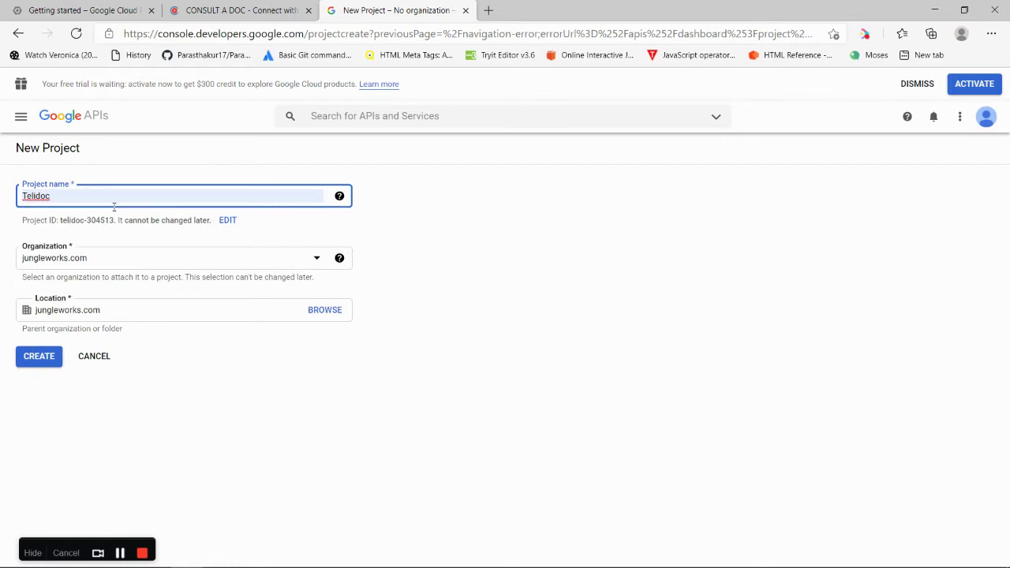
click(31, 360)
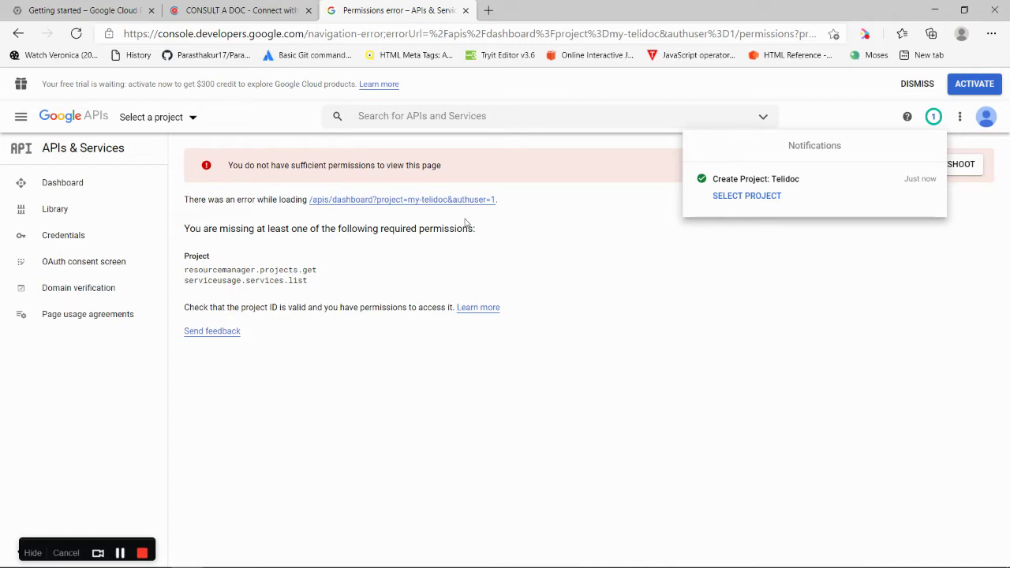
Make Telidoc the active project and go to APIs & Services > OAuth consent screen
click(764, 198)
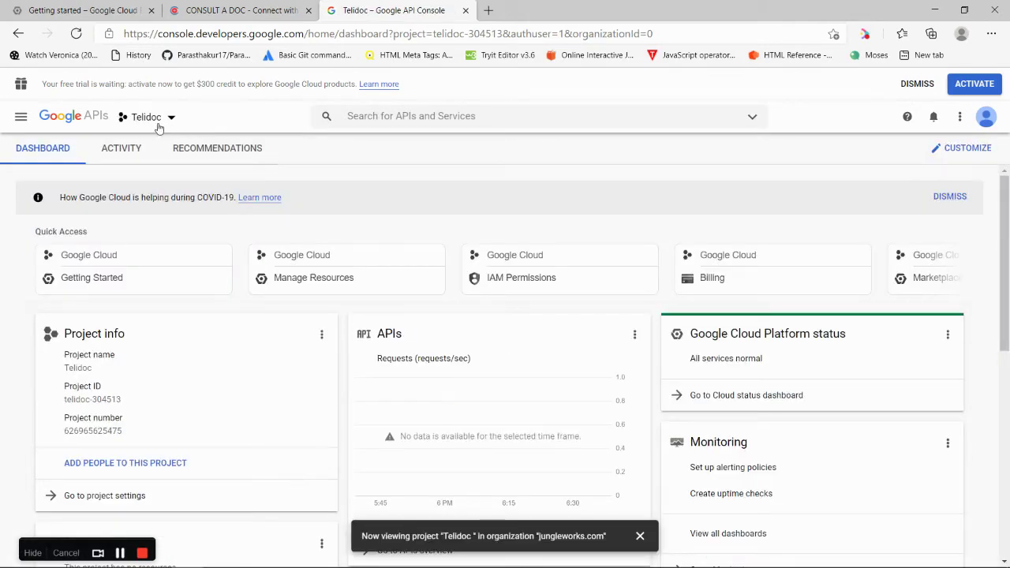
click(21, 117)
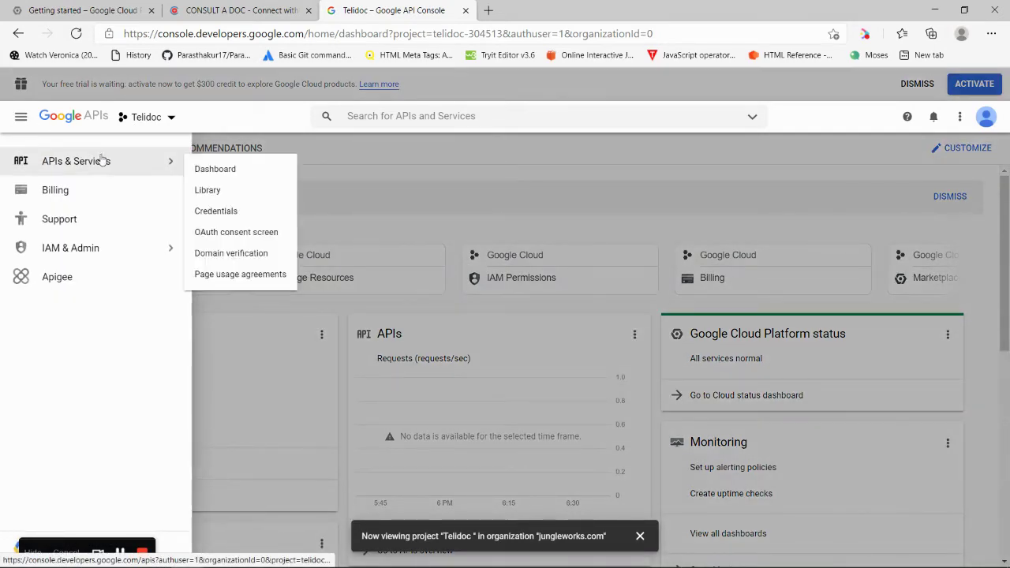
click(102, 160)
click(21, 118)
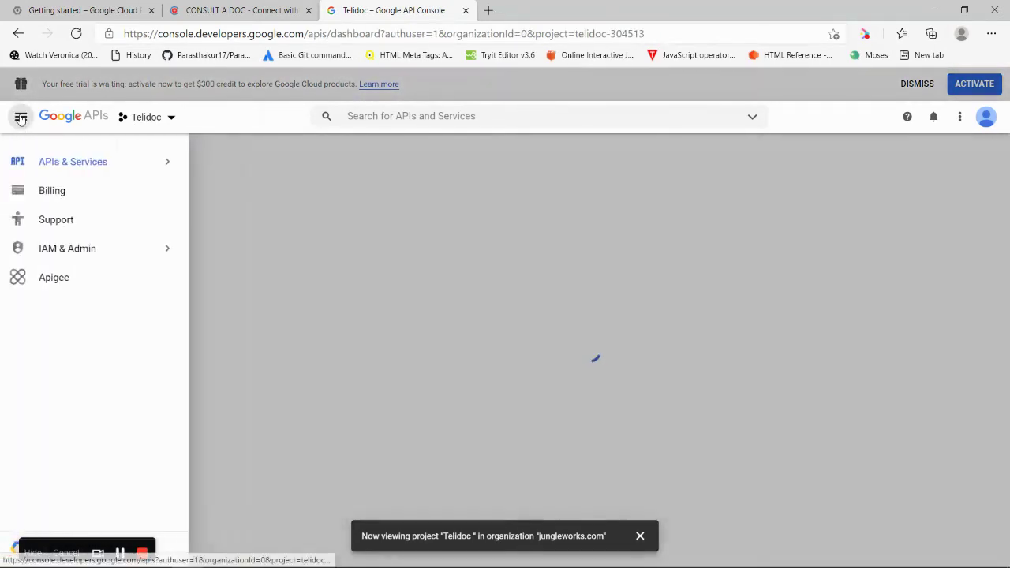
click(21, 118)
click(21, 118)
mouse_move(135, 164)
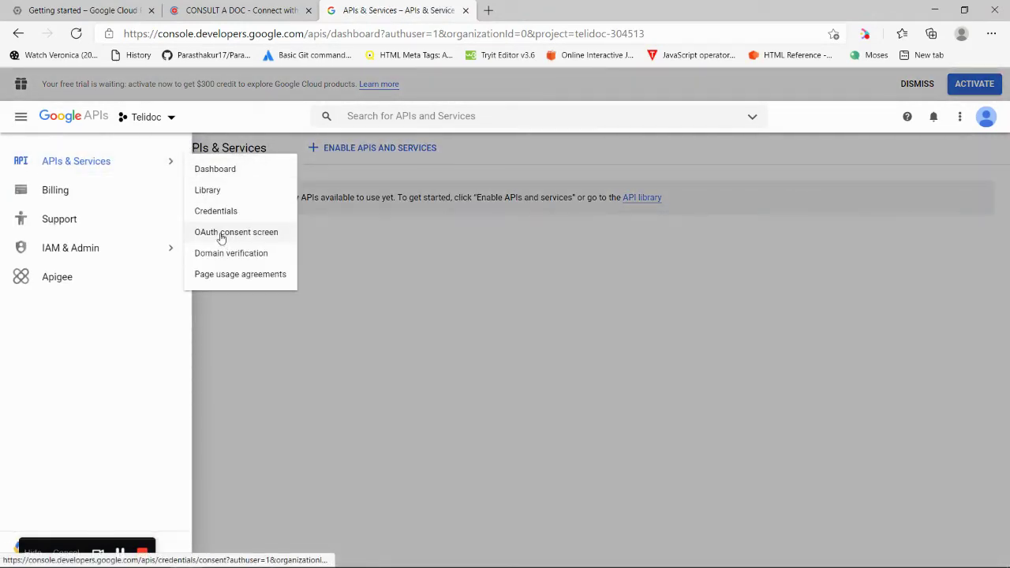
click(222, 236)
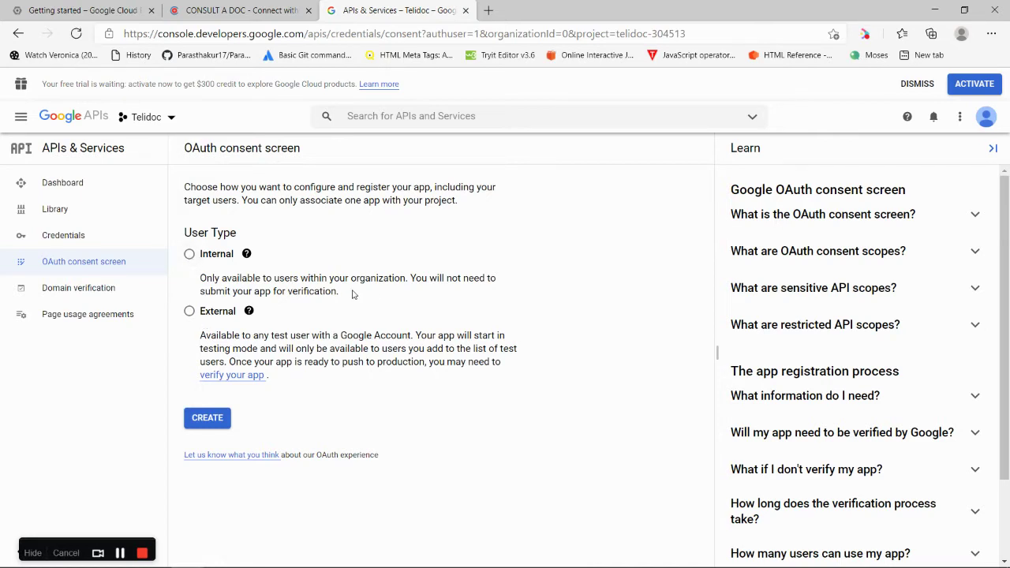
Register an External consent screen with app name 'Telidoc' and the account's e-mail as support contact
click(189, 312)
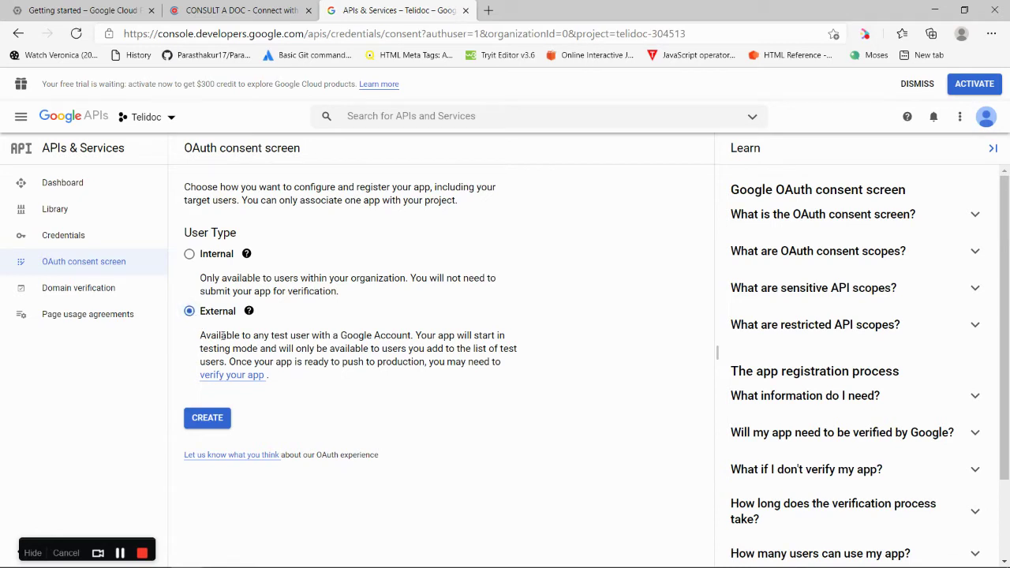
click(220, 422)
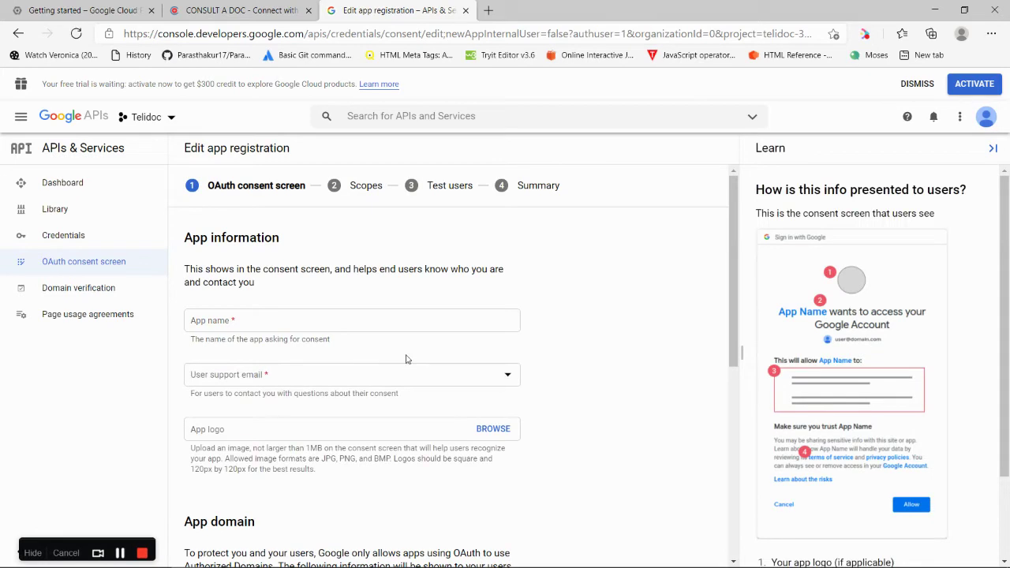
scroll(732, 275, down, 1)
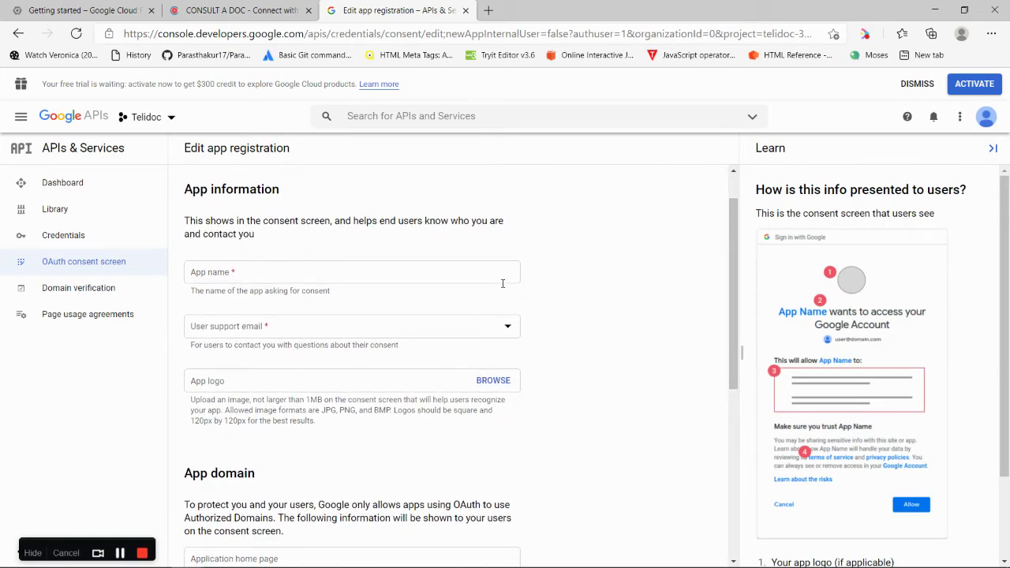
click(365, 274)
text(Telidoc)
click(286, 336)
click(286, 335)
click(286, 334)
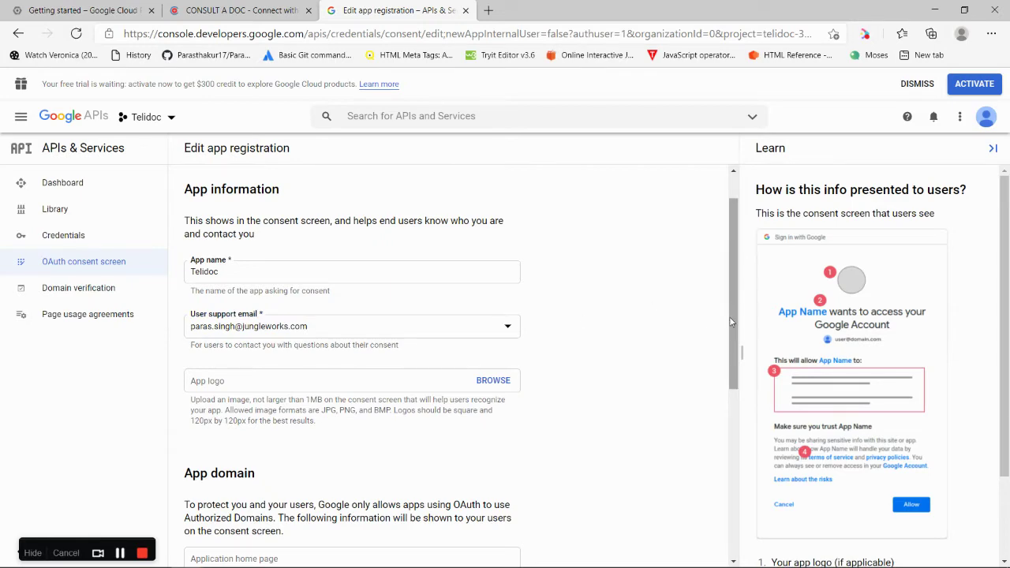
drag(731, 322, 745, 397)
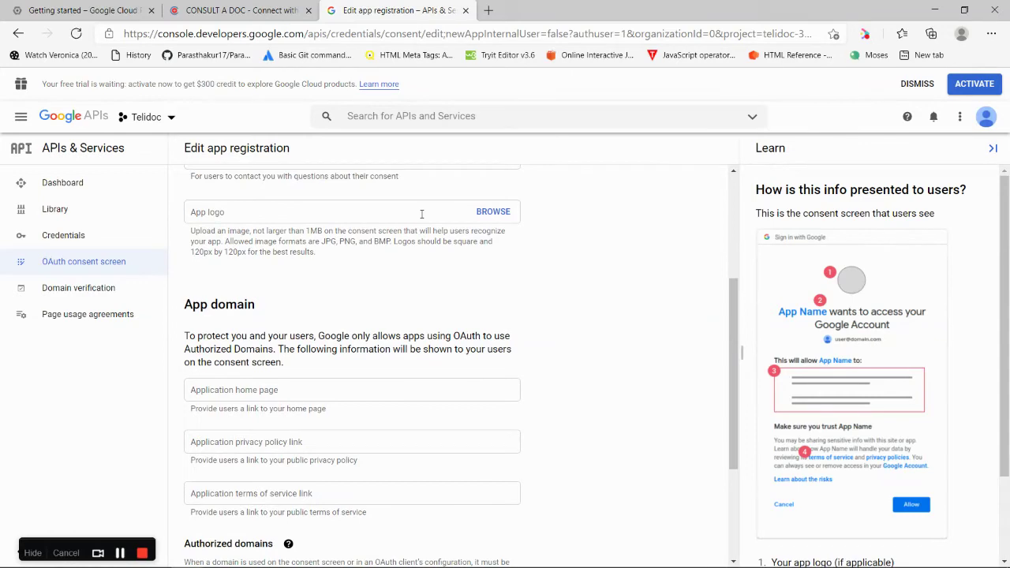
drag(729, 309, 731, 345)
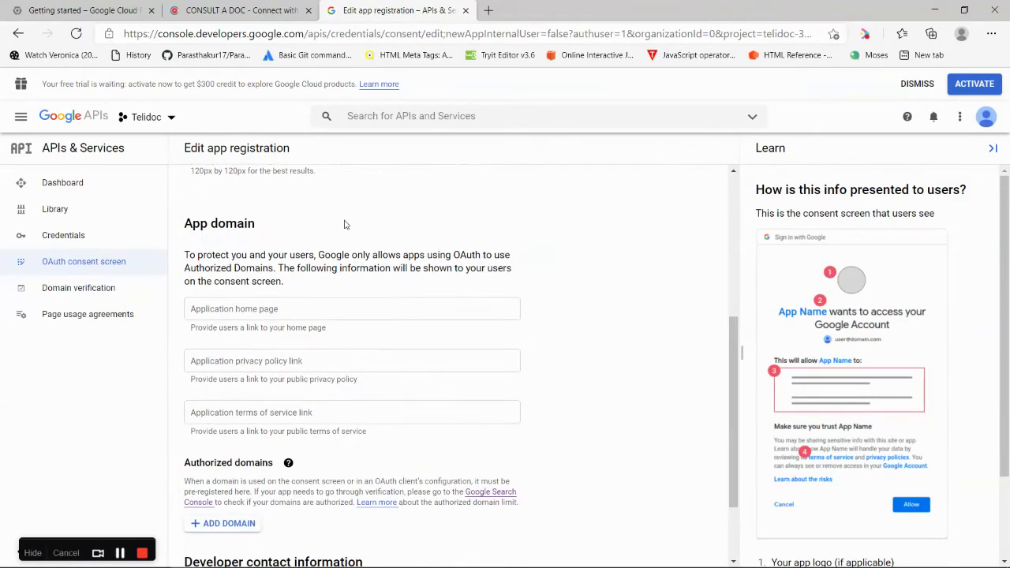
Set the application home page to the telidoc.pantherapp.co site address
click(252, 310)
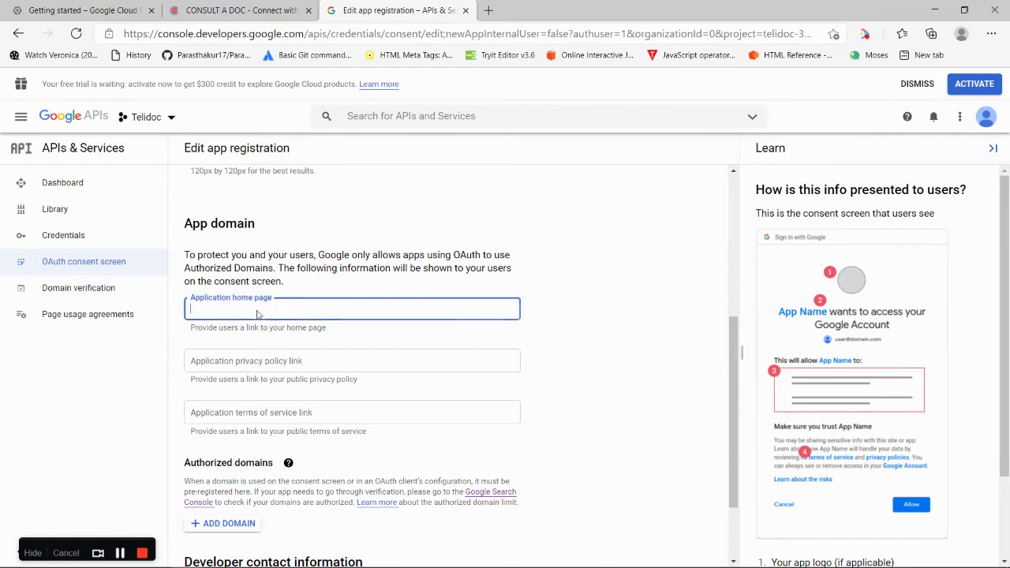
click(268, 10)
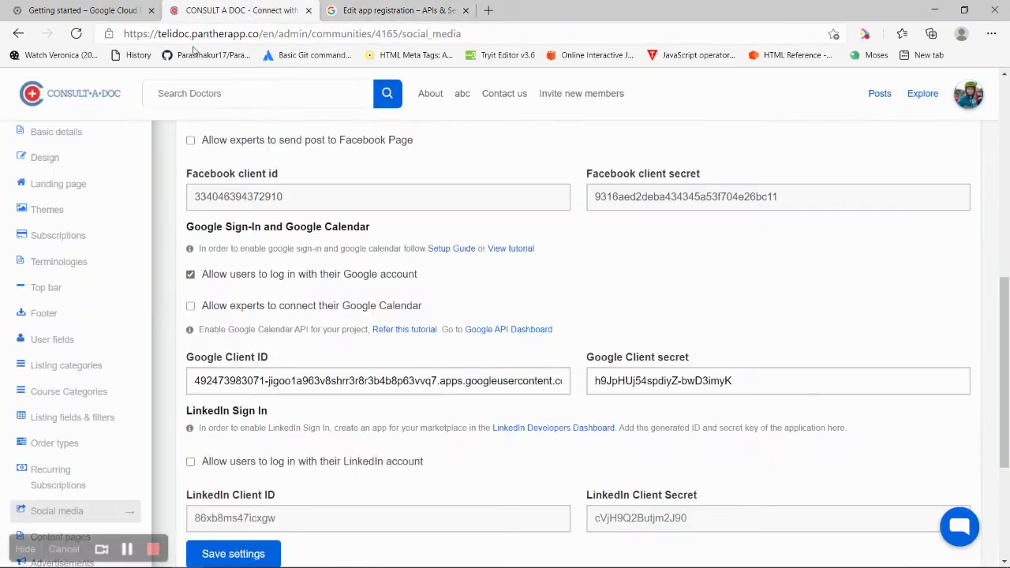
drag(263, 33, 45, 37)
key(ctrl+c)
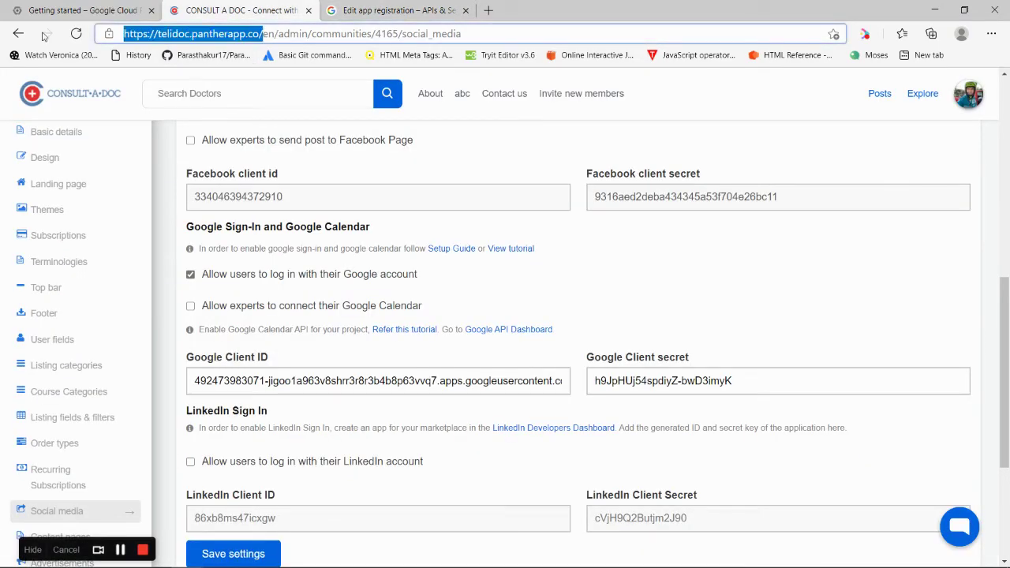
click(330, 10)
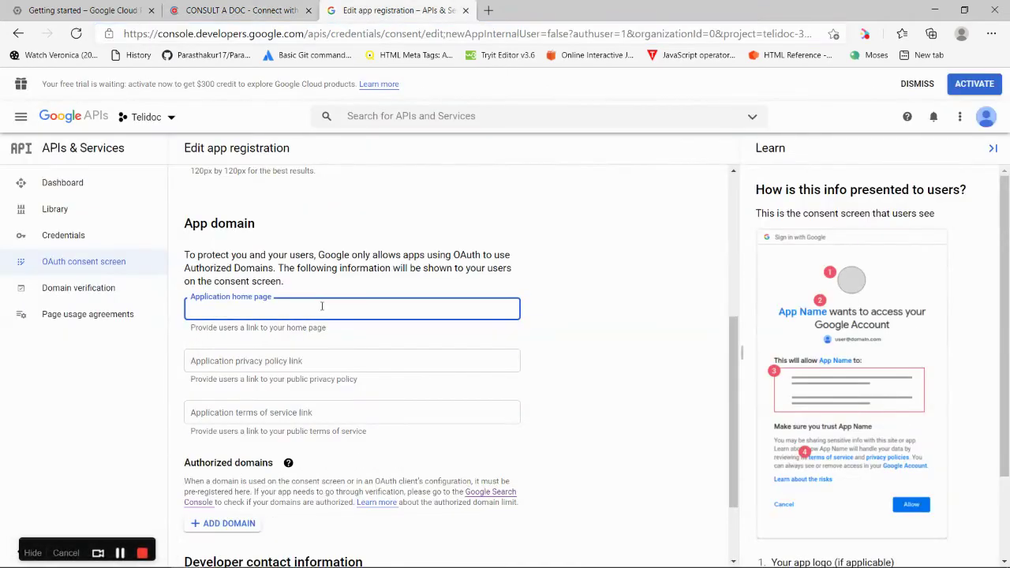
key(ctrl+v)
Set the privacy policy link to the site's /en/infos/privacy page address
click(307, 359)
click(300, 9)
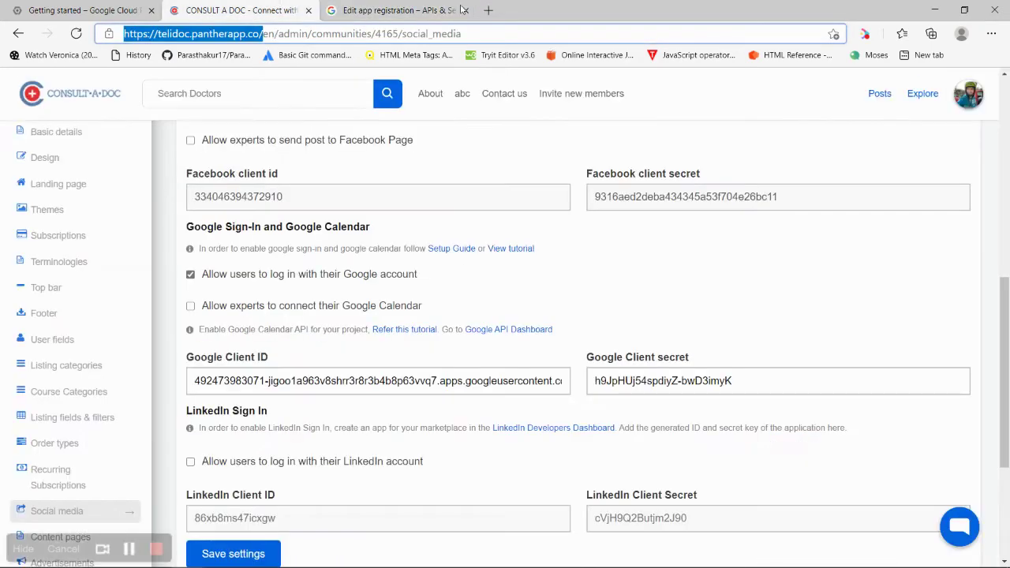
right_click(427, 93)
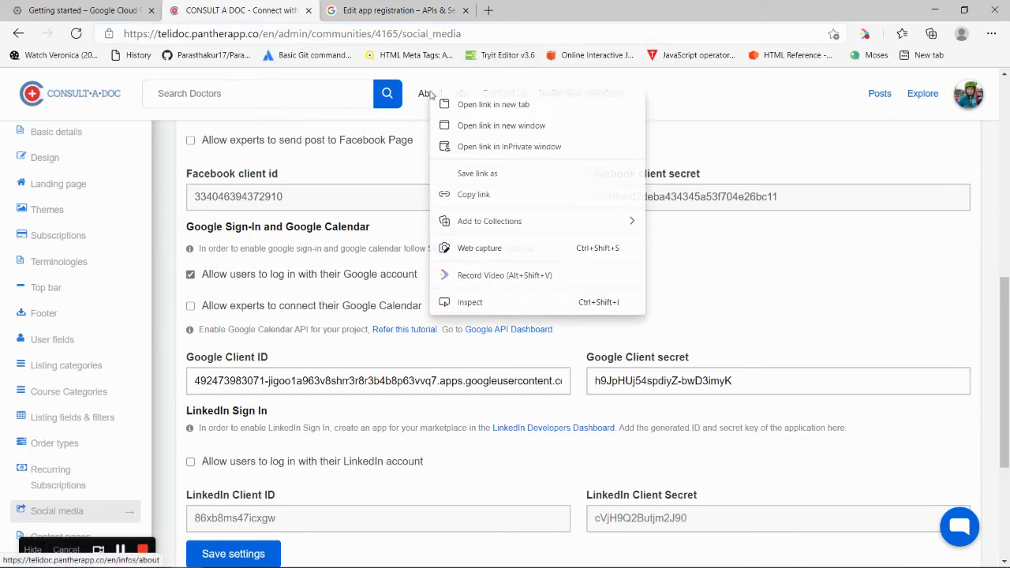
click(447, 107)
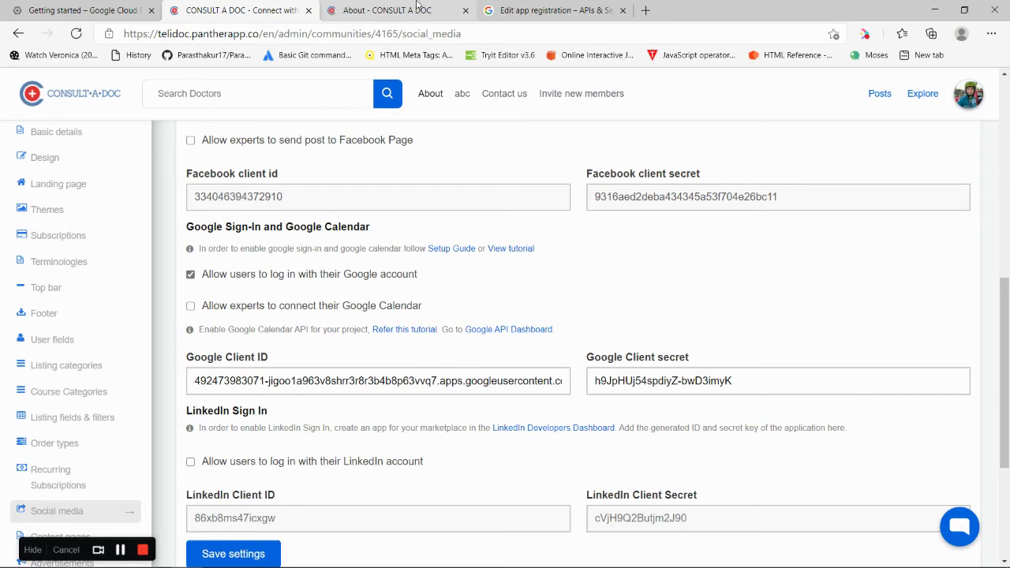
click(416, 6)
click(142, 245)
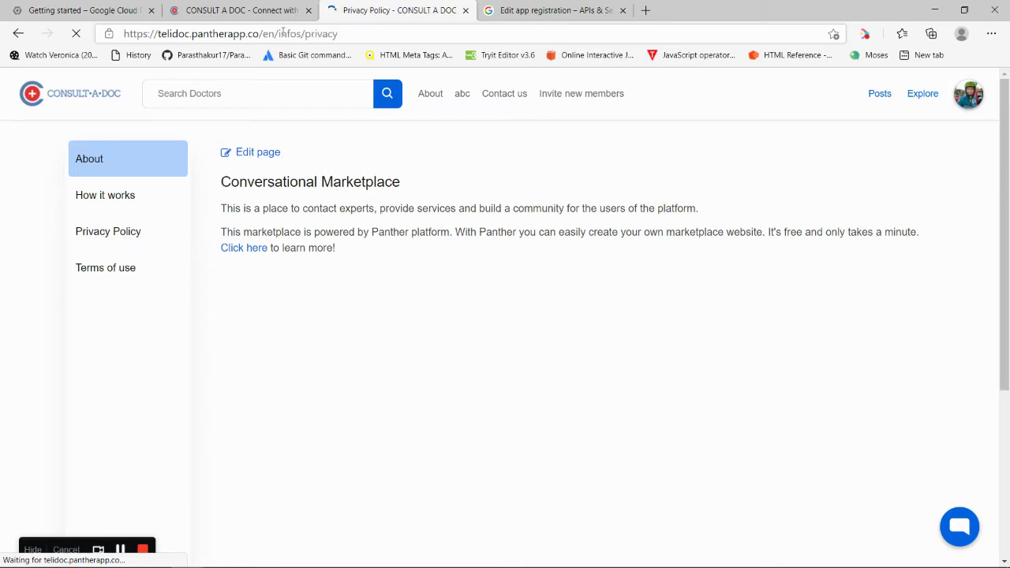
click(283, 33)
key(ctrl+c)
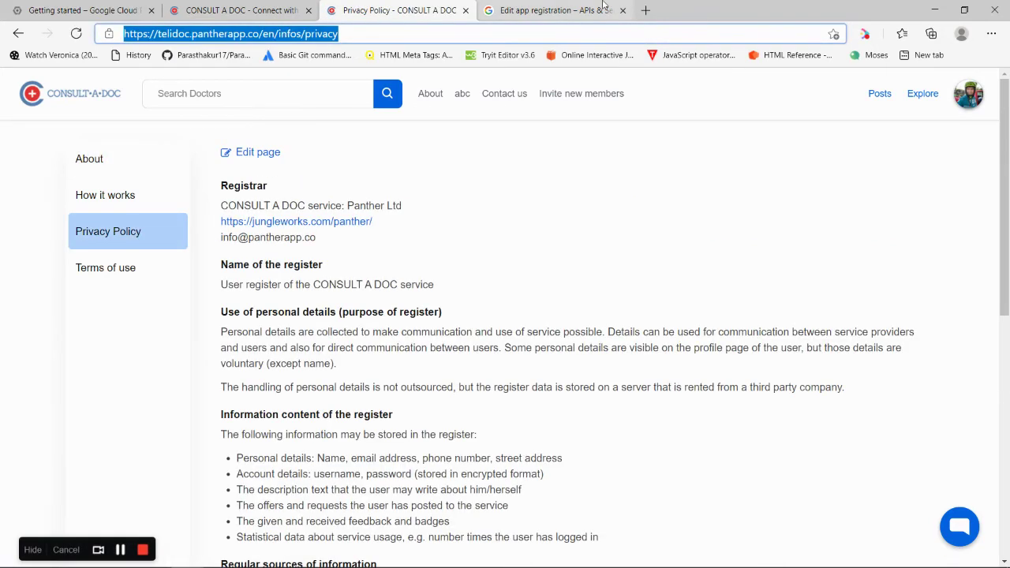
key(ctrl+Tab)
key(ctrl+v)
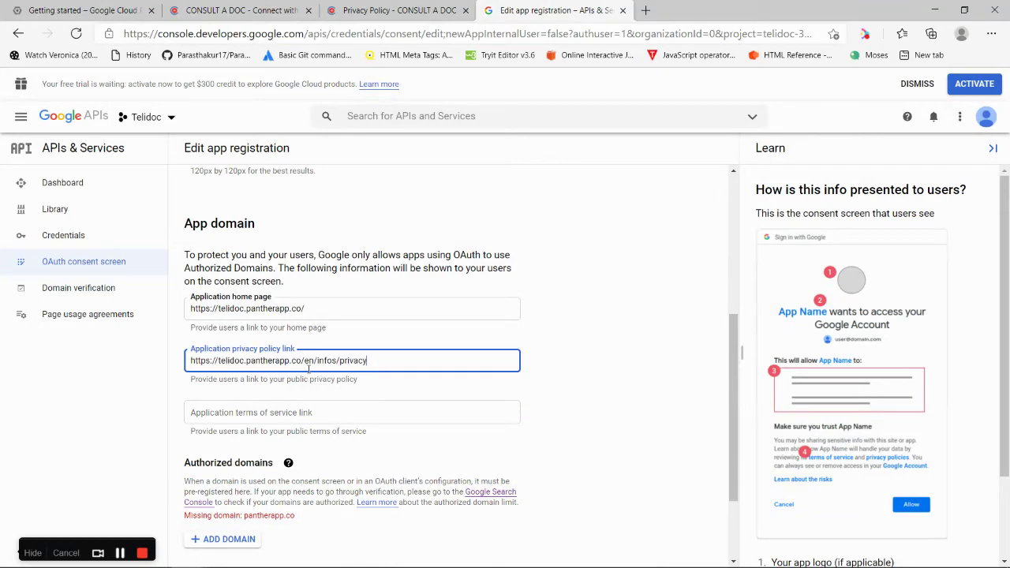
click(359, 8)
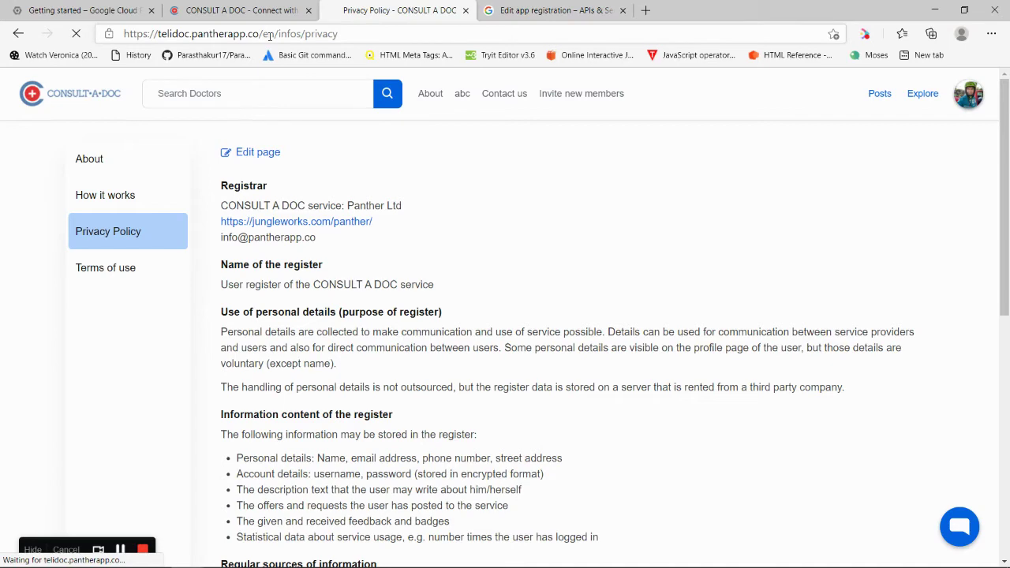
click(270, 34)
key(ctrl+c)
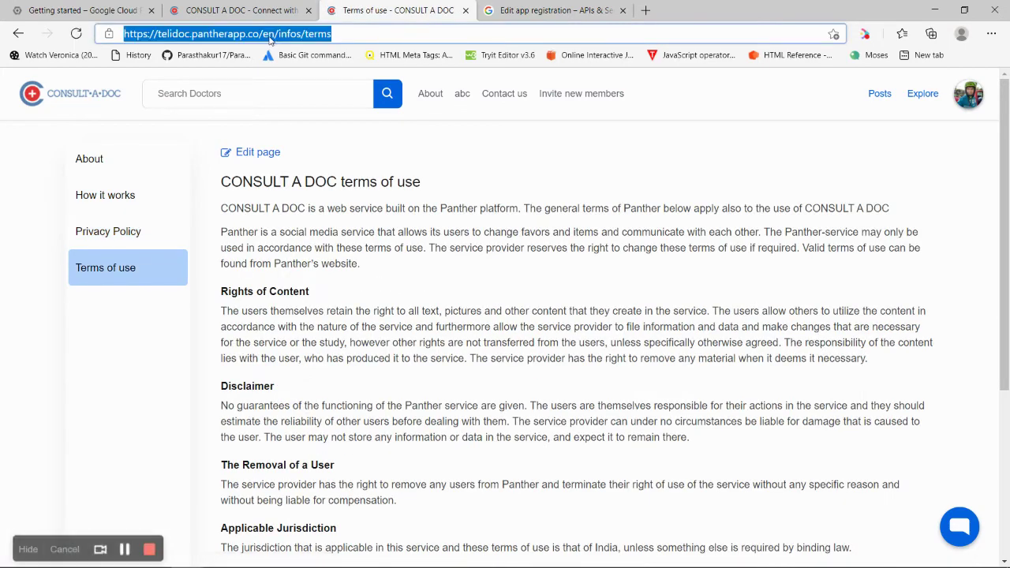
click(587, 8)
click(312, 416)
key(ctrl+v)
drag(733, 378, 360, 408)
Add a new authorized domain entry and copy pantherapp.co from the site address for it
click(209, 419)
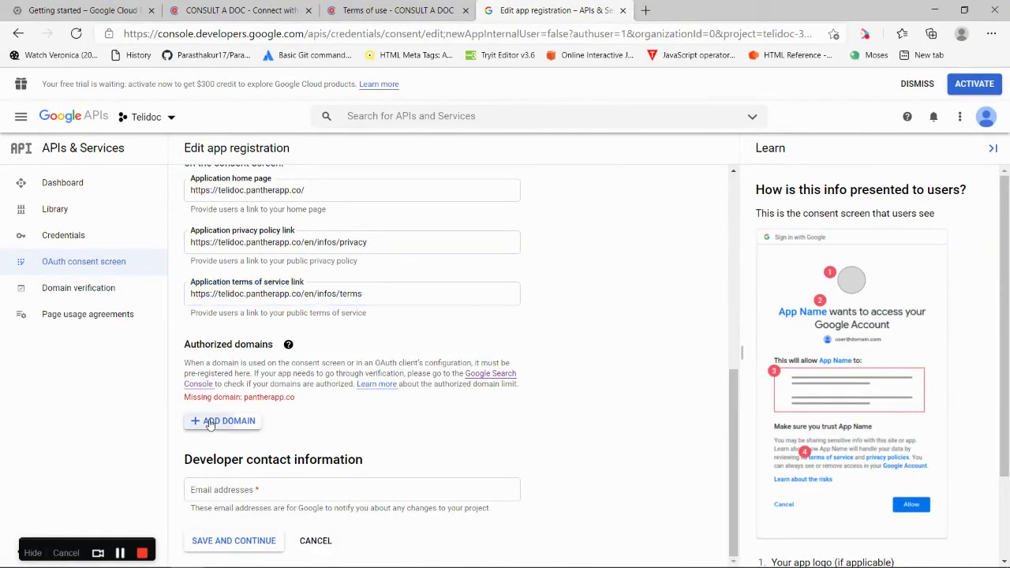
click(237, 10)
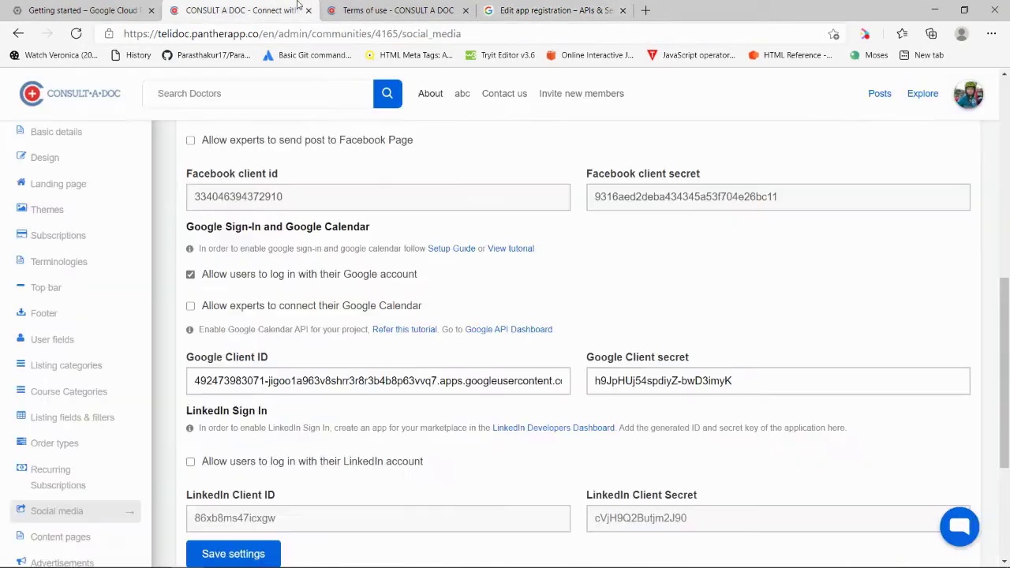
drag(260, 33, 192, 34)
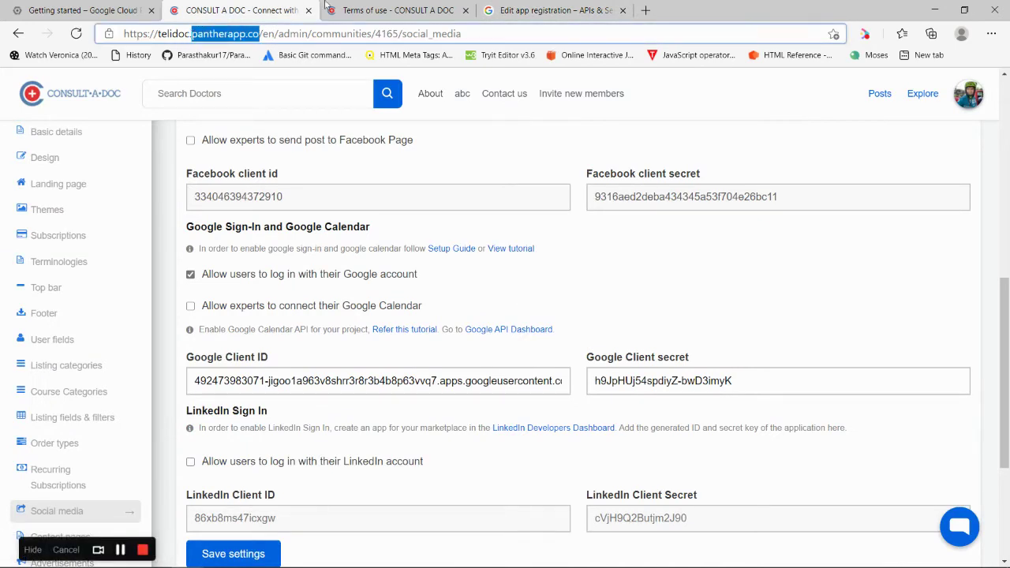
click(552, 10)
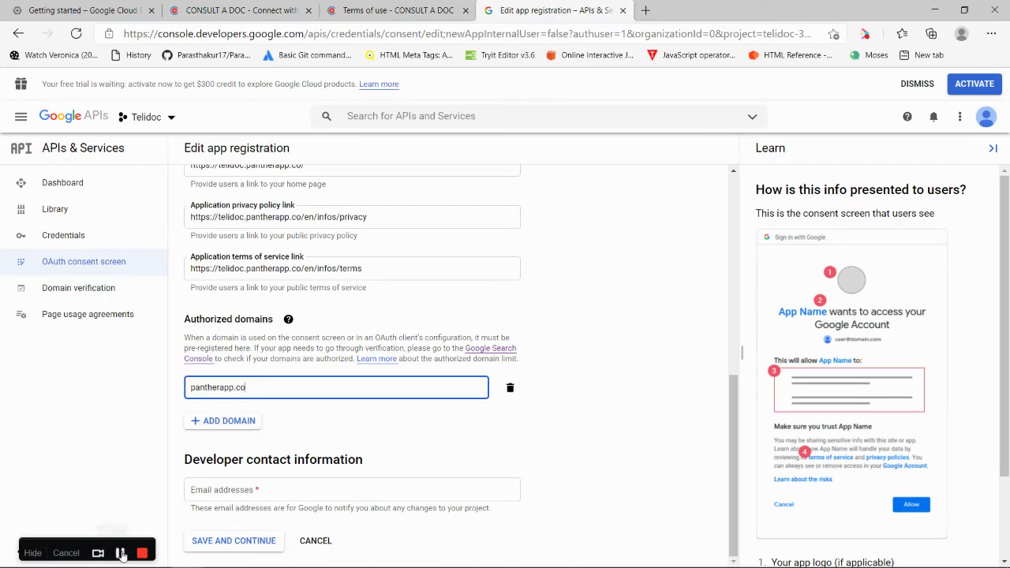
Fill in the developer contact e-mail from the autofill suggestion and save the consent screen details
click(291, 487)
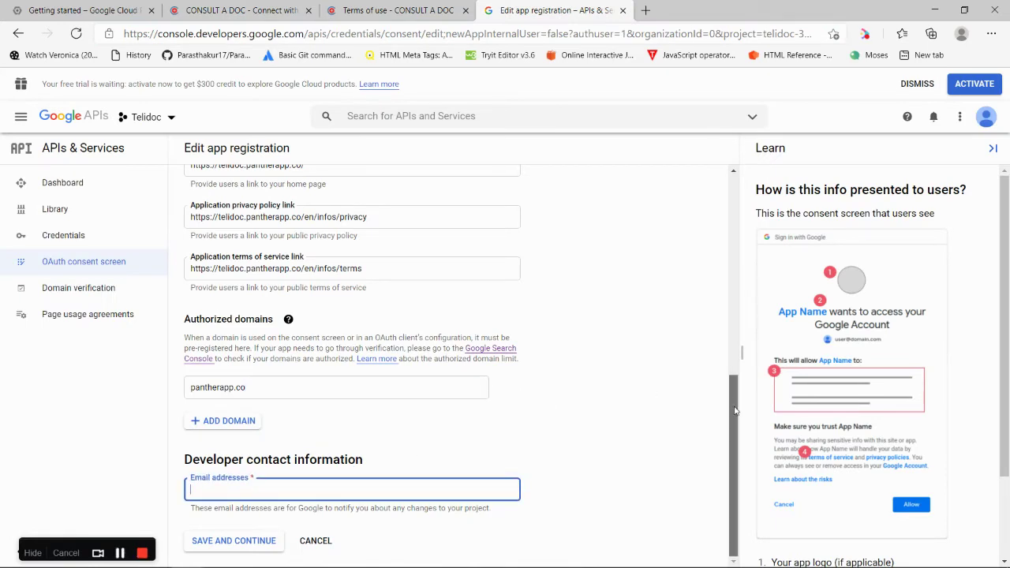
click(345, 489)
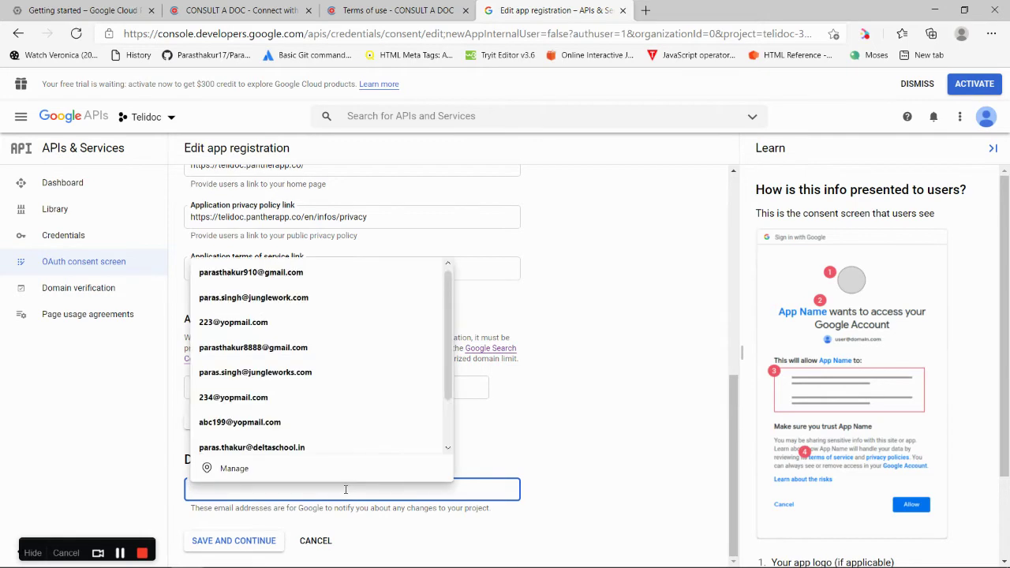
click(551, 462)
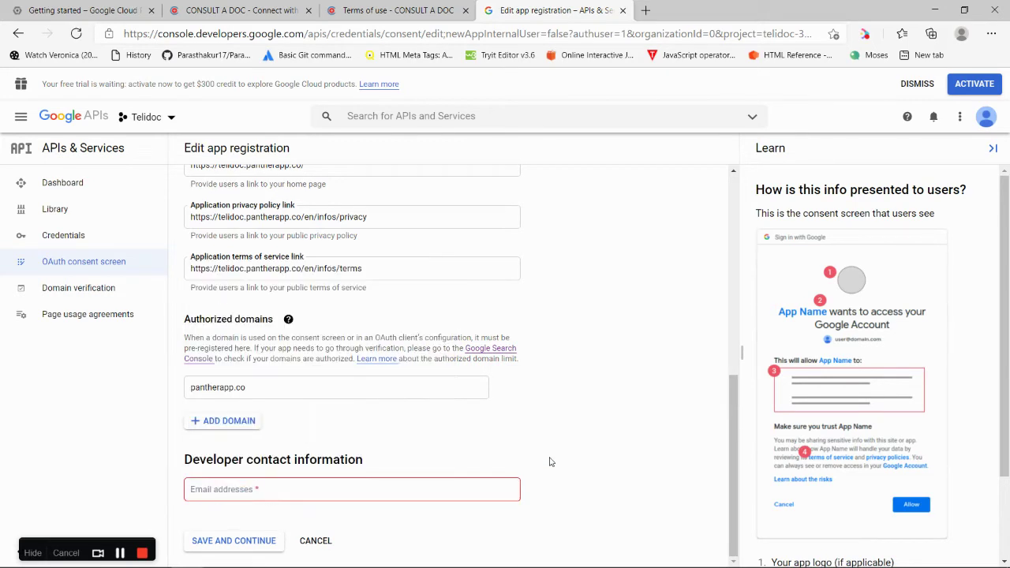
click(390, 493)
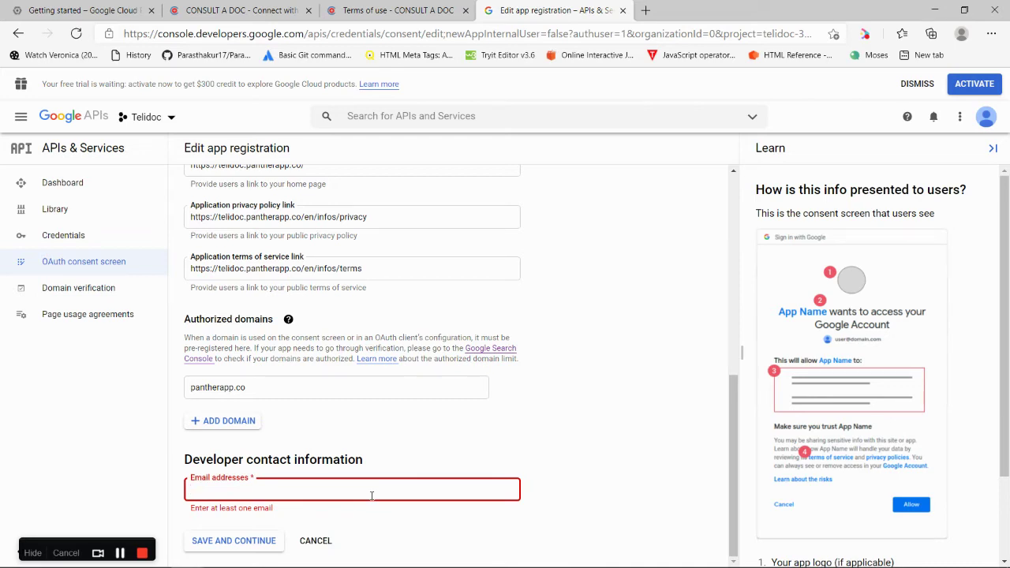
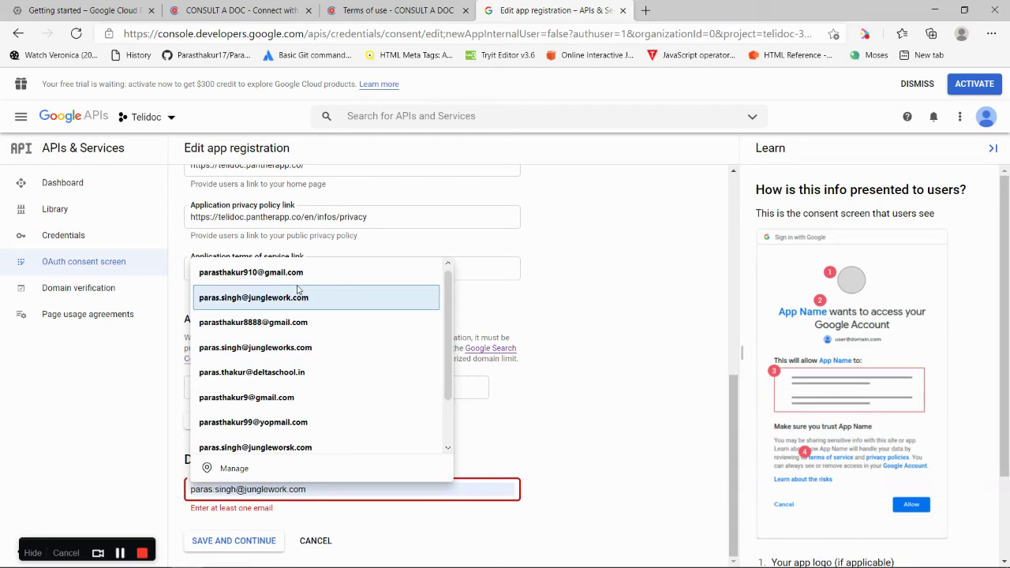
click(288, 297)
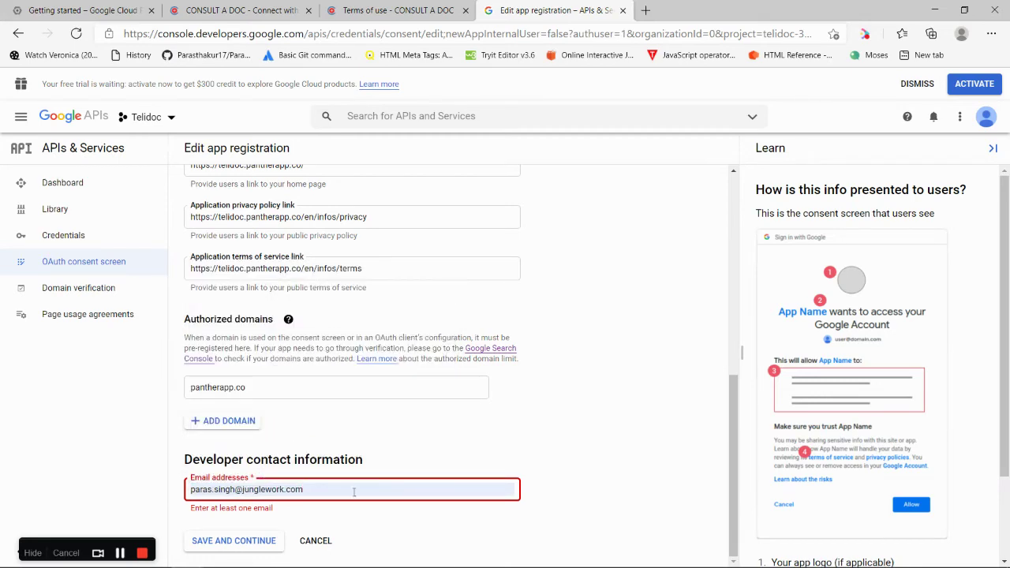
click(233, 541)
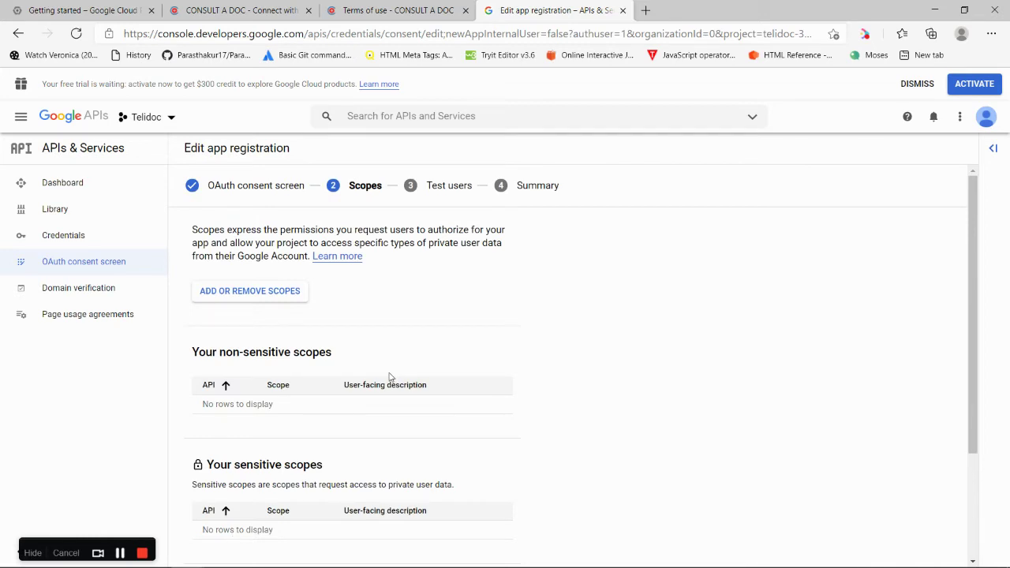
Pass through Scopes, Test users and Summary unchanged, then go back and open Credentials
drag(975, 190, 978, 382)
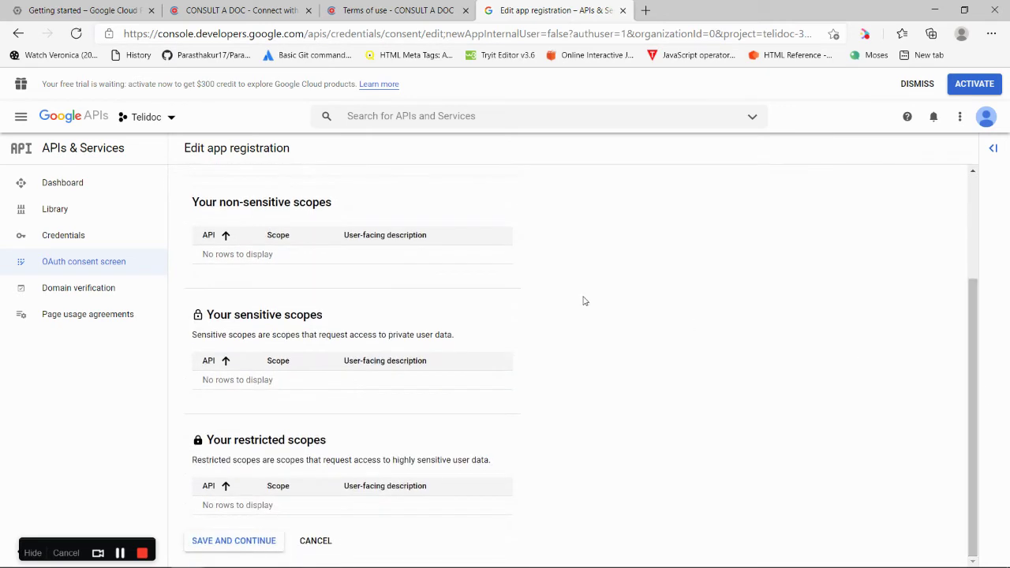
click(212, 547)
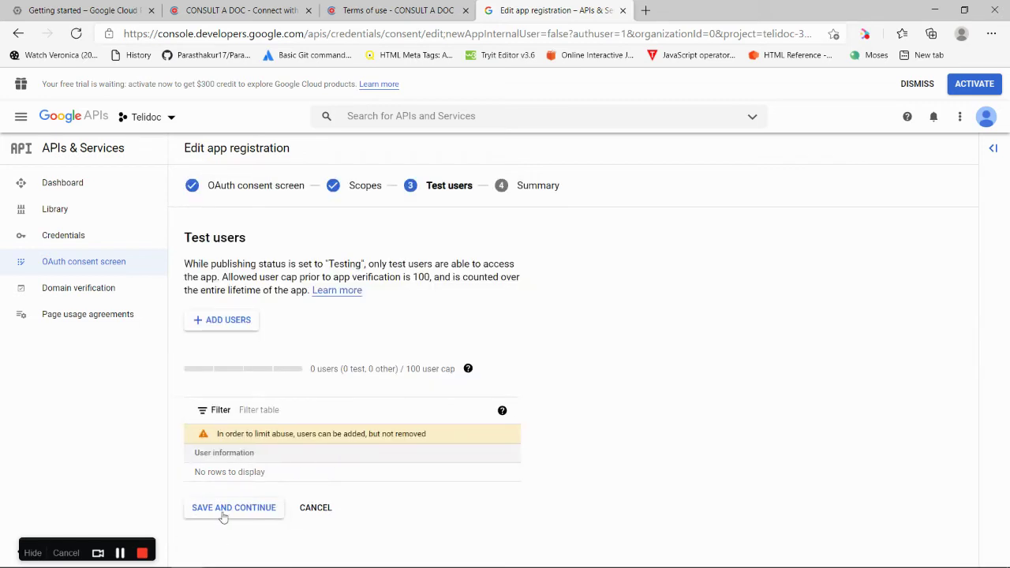
click(226, 510)
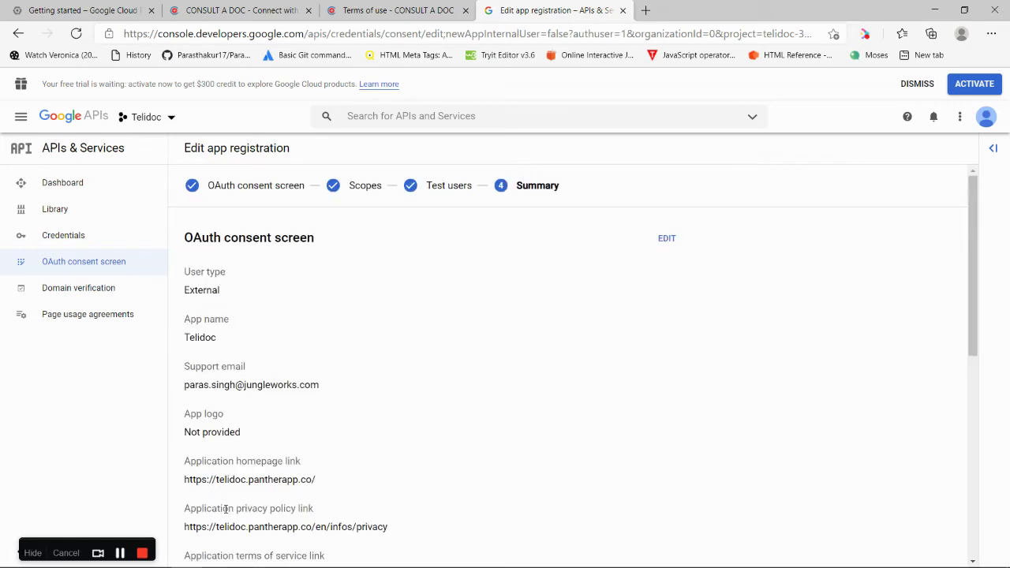
drag(974, 232, 981, 474)
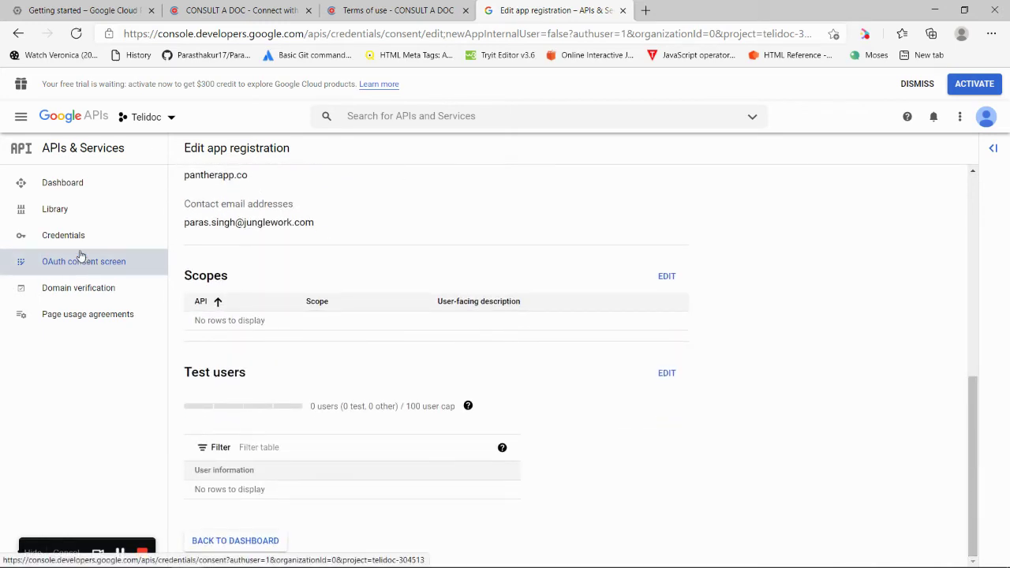
click(221, 545)
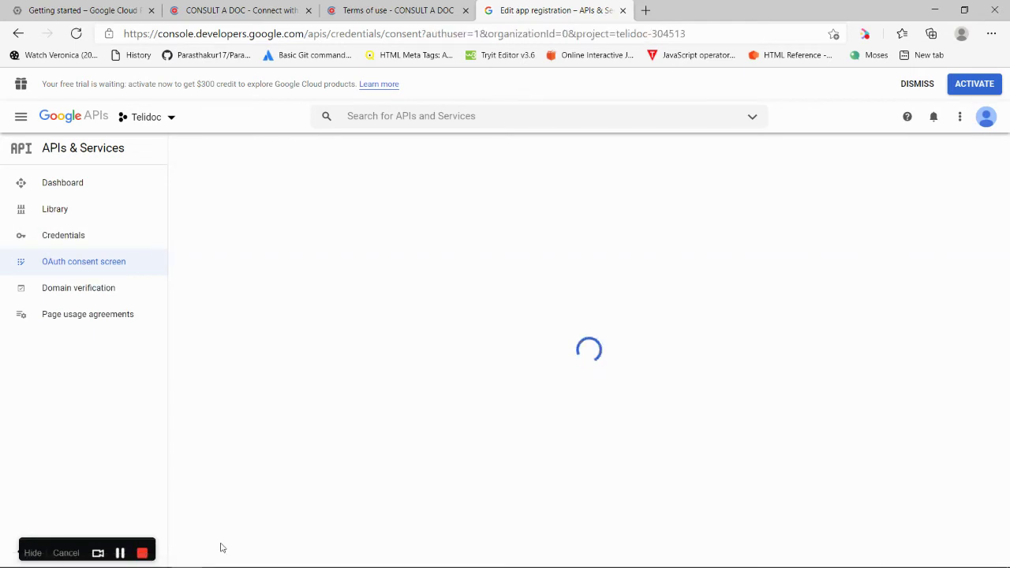
click(85, 235)
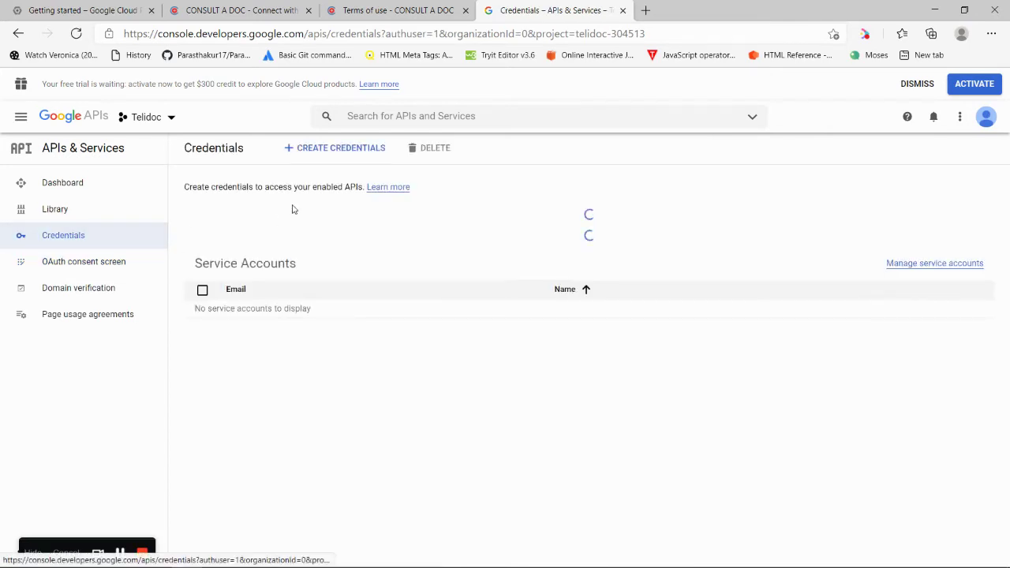
Start a new OAuth client ID with Web application as the application type
click(328, 150)
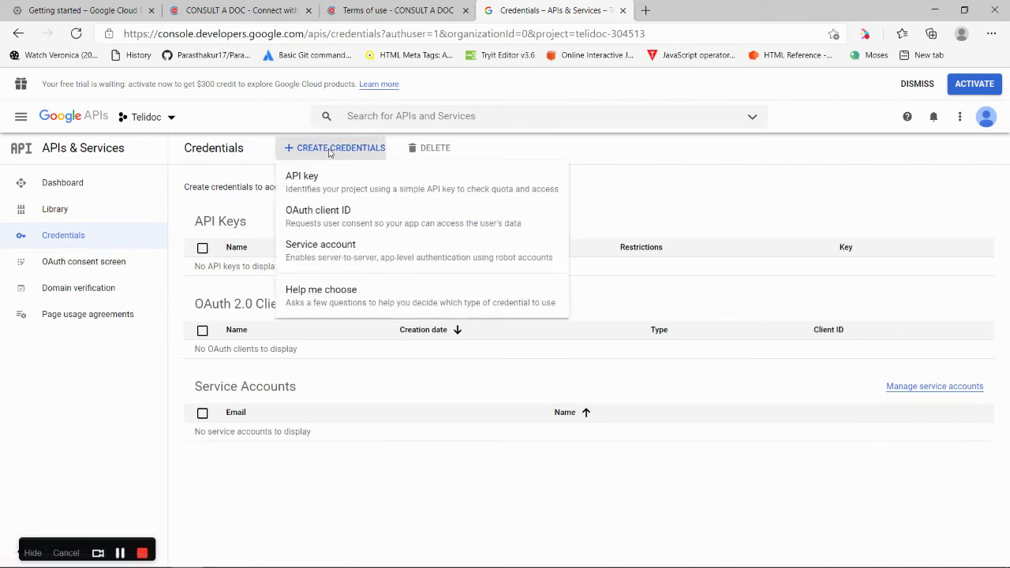
click(336, 219)
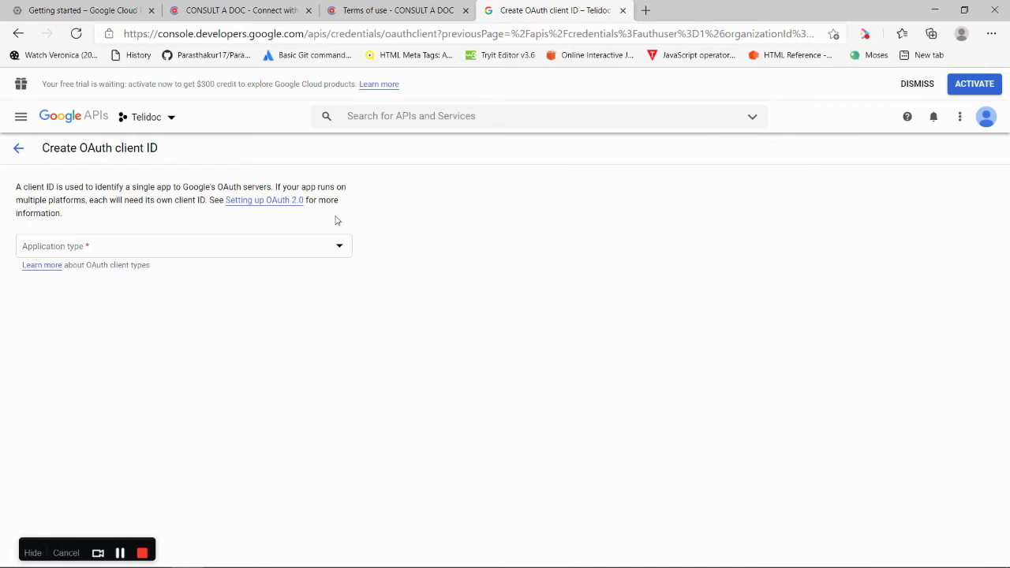
click(287, 246)
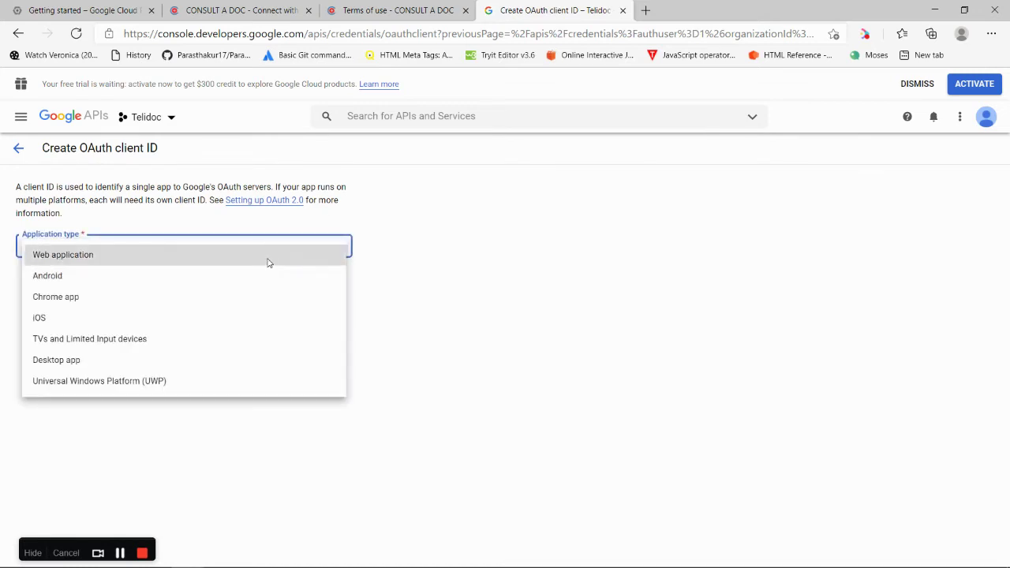
click(268, 262)
Rename the client from Web client 1 to Telidoc and add an empty JavaScript origin row
click(176, 293)
triple_click(41, 300)
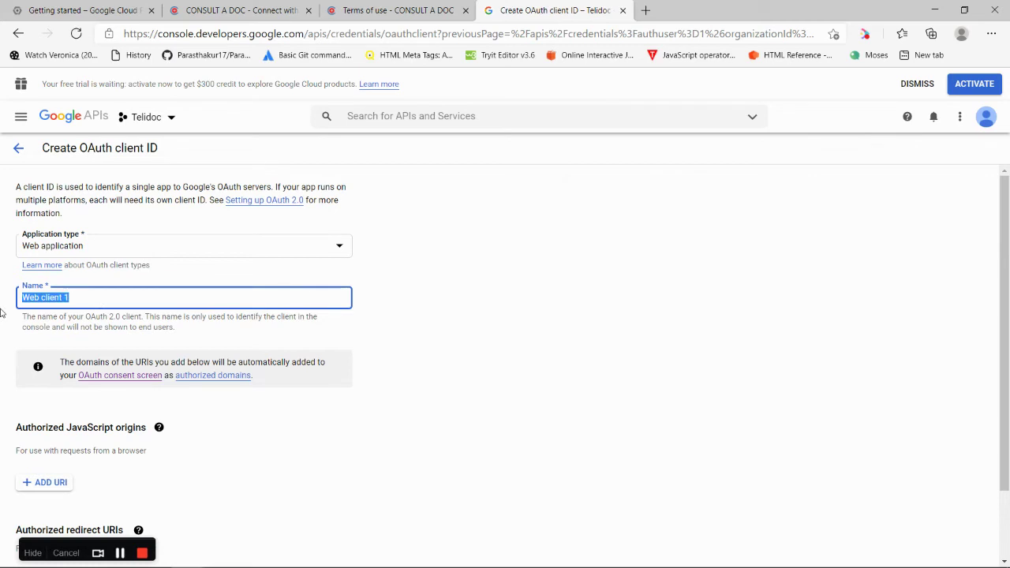
key(BackSpace)
text(Telidoc)
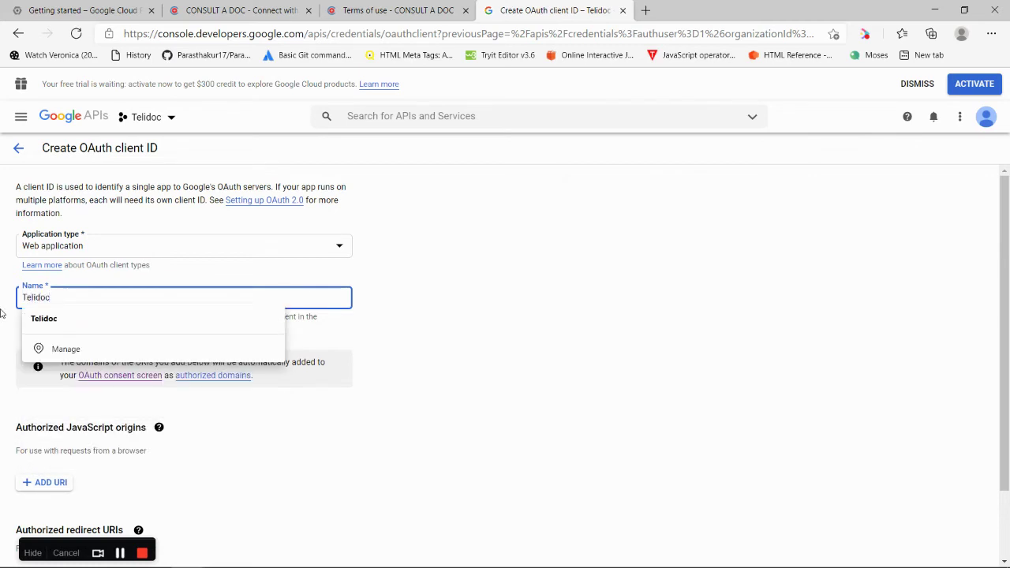
click(421, 282)
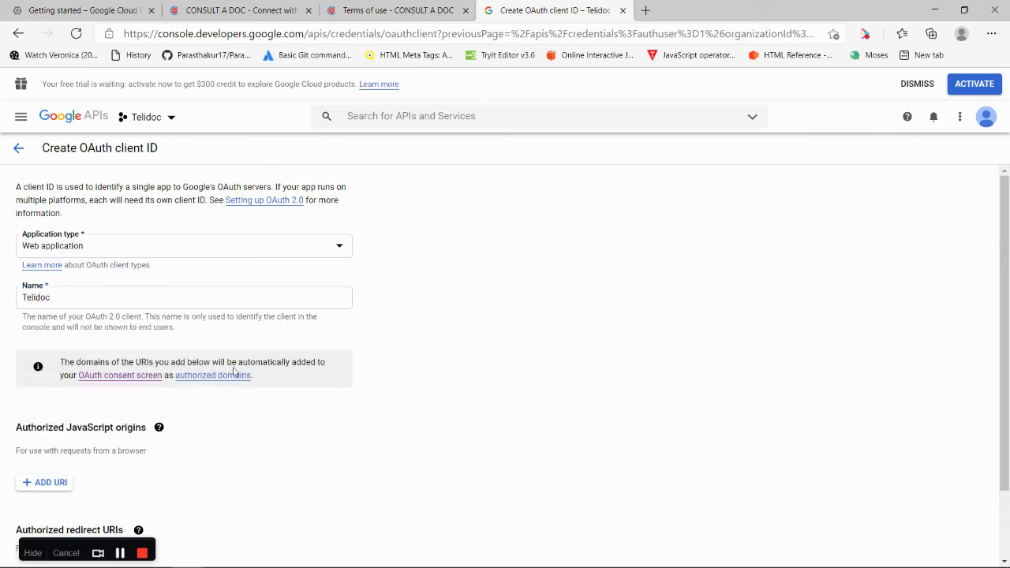
scroll(304, 426, down, 2)
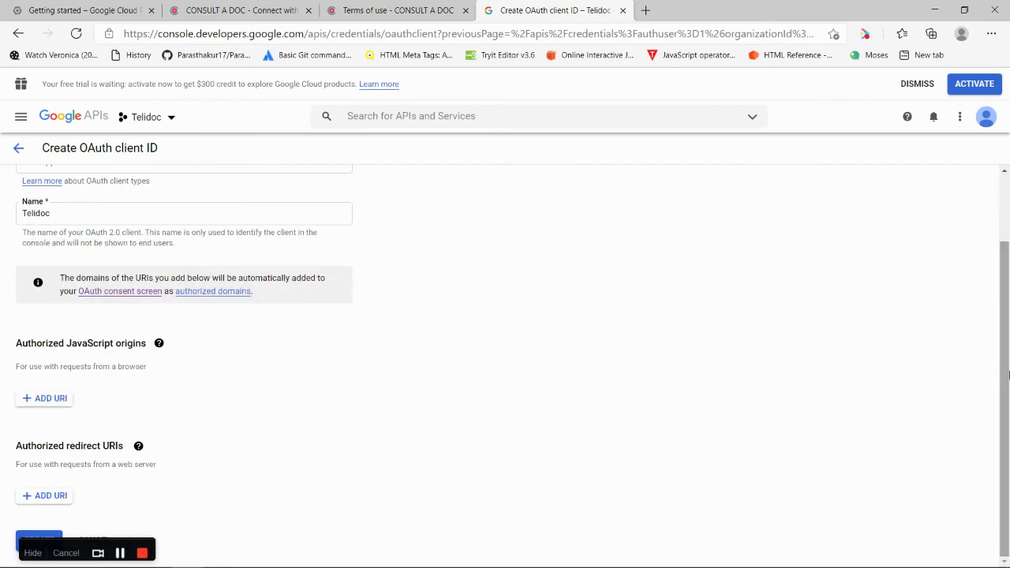
click(53, 398)
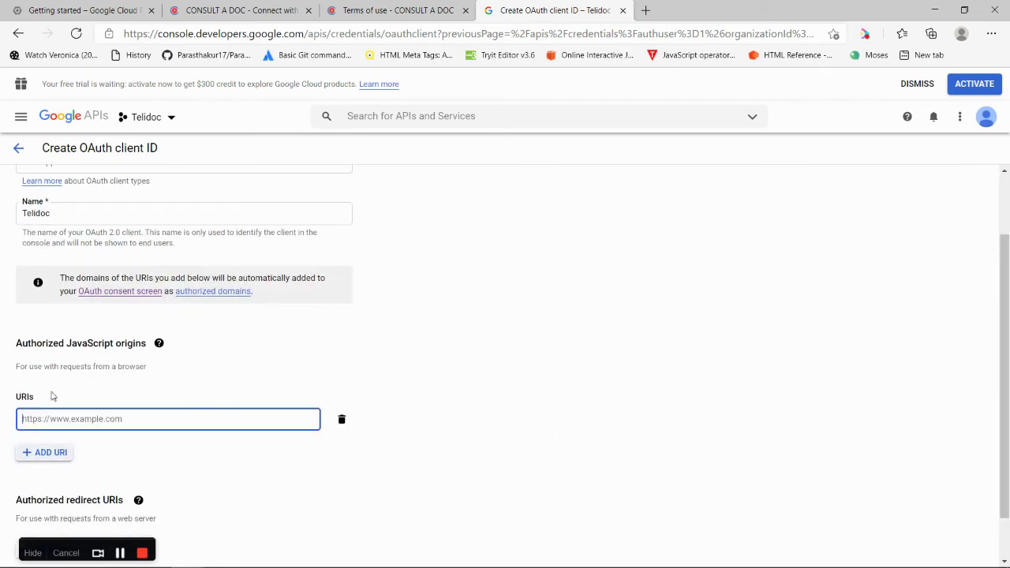
click(251, 8)
drag(263, 34, 106, 37)
key(ctrl+c)
click(553, 10)
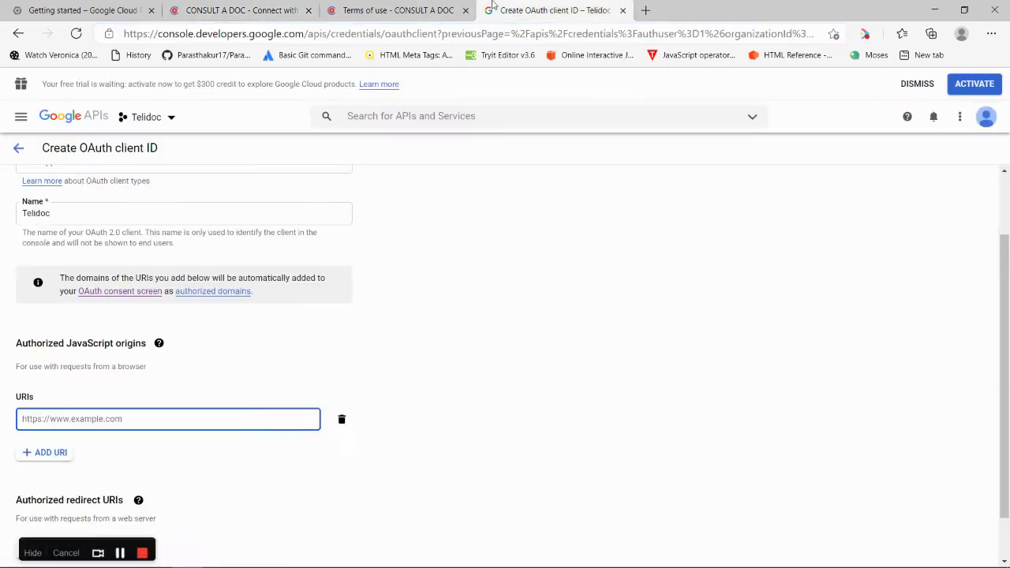
key(ctrl+v)
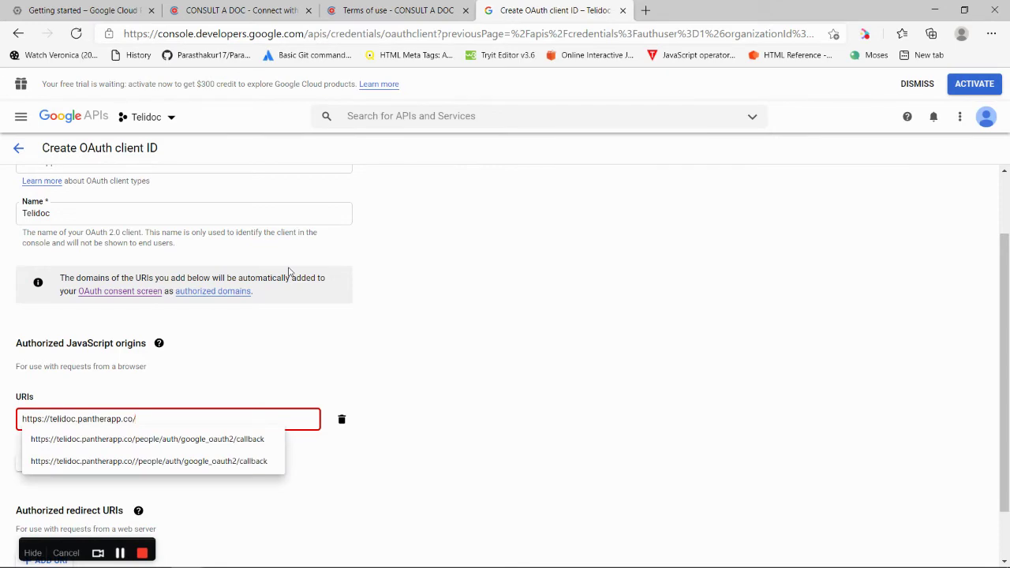
click(407, 402)
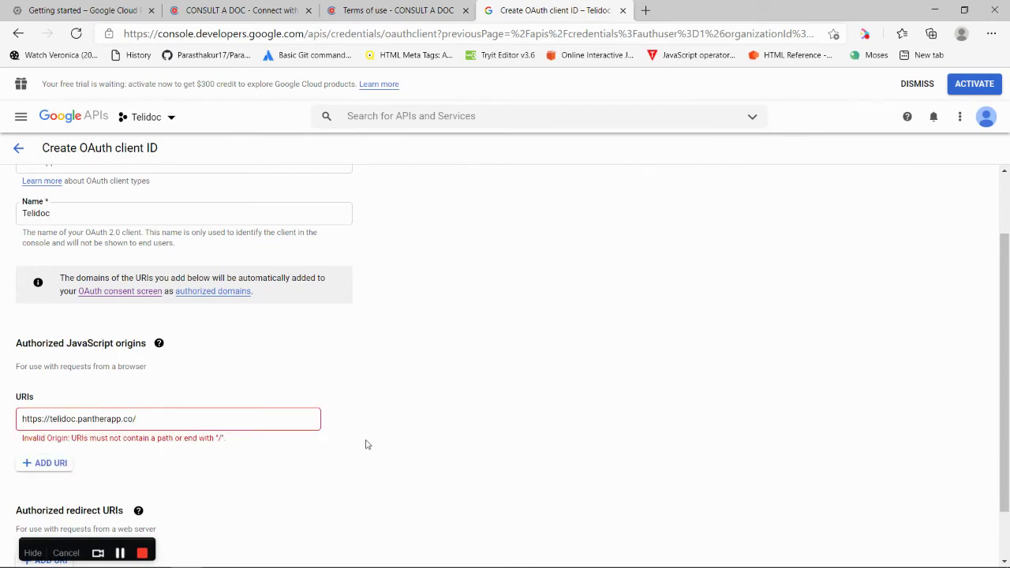
click(240, 430)
key(BackSpace)
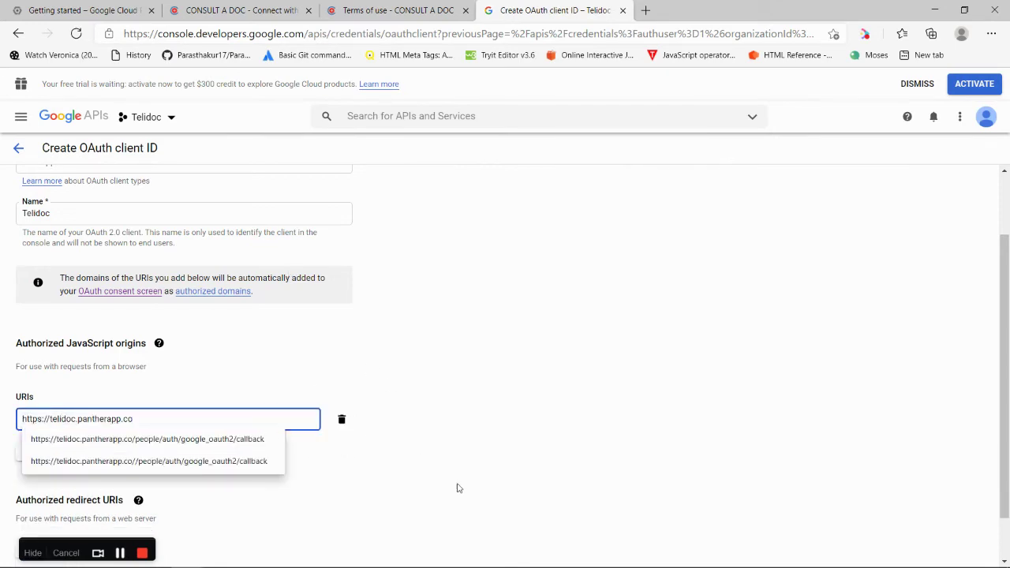
Add an empty entry under Authorized redirect URIs
click(457, 488)
drag(1009, 301, 1009, 375)
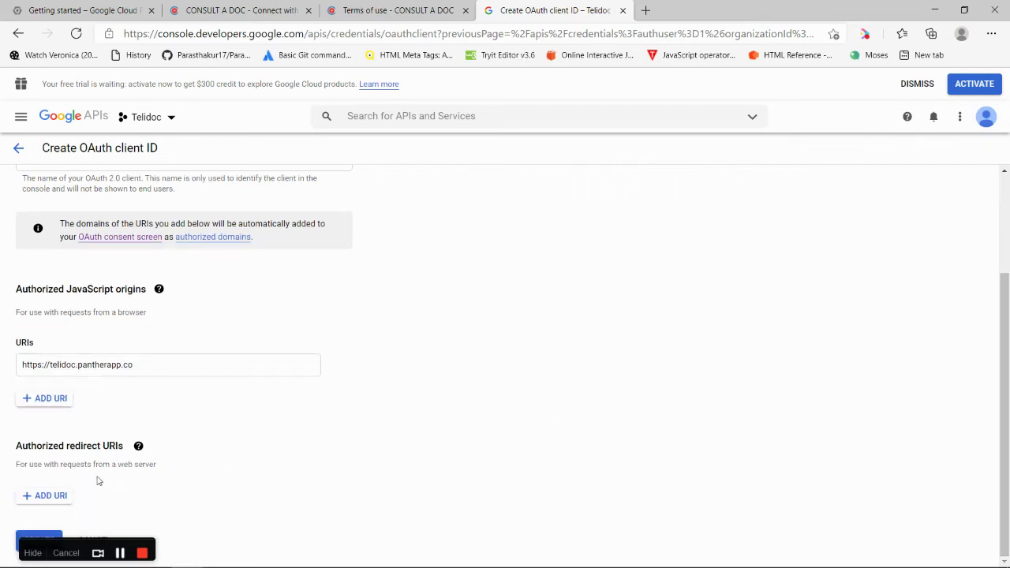
click(55, 498)
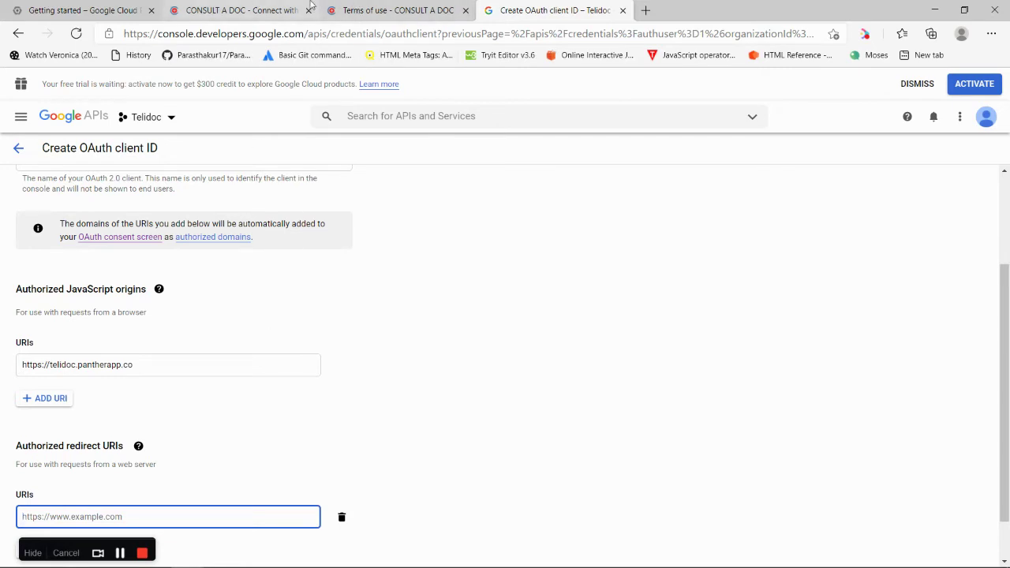
click(265, 13)
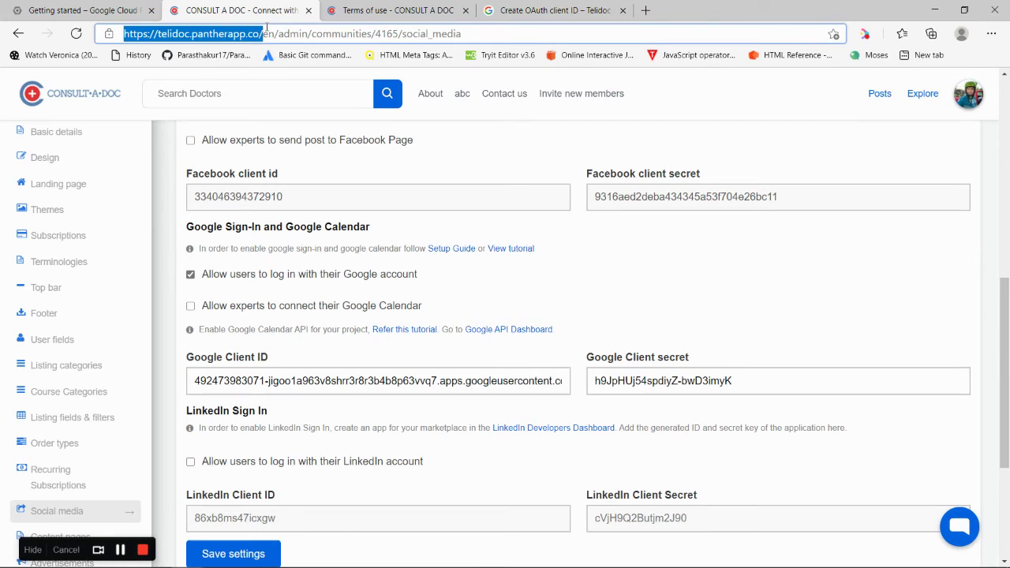
click(552, 11)
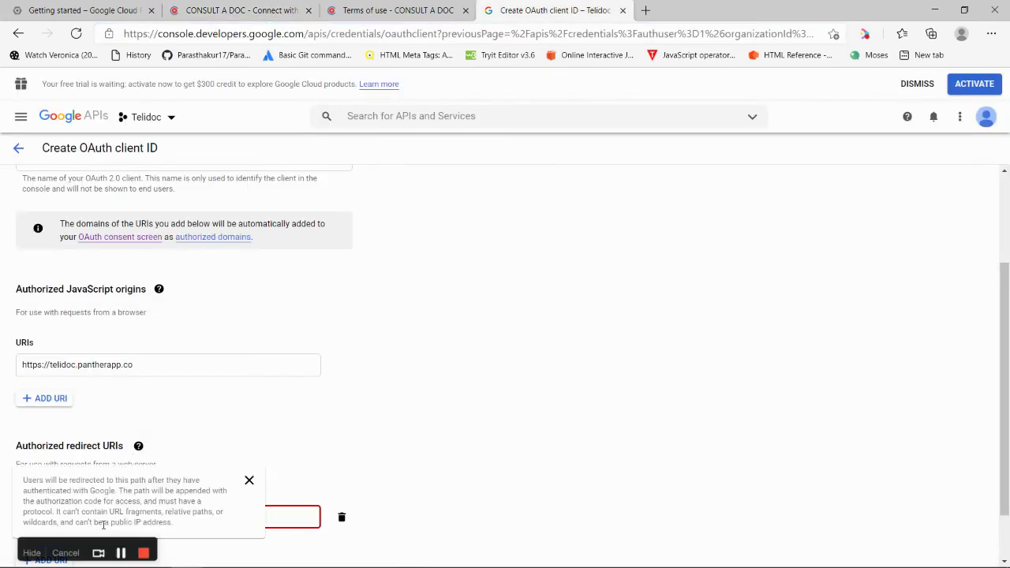
click(277, 512)
key(ctrl+v)
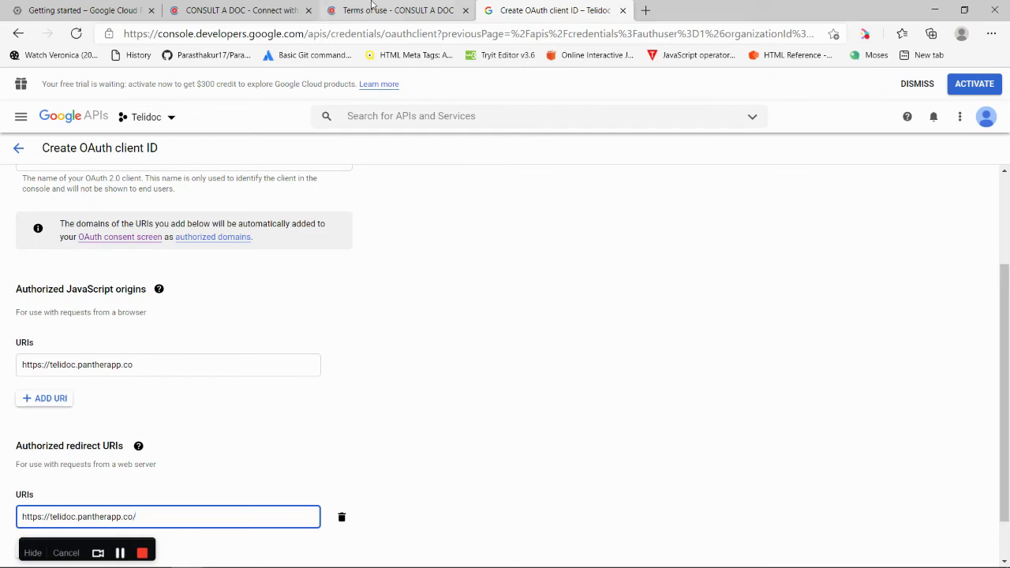
click(228, 8)
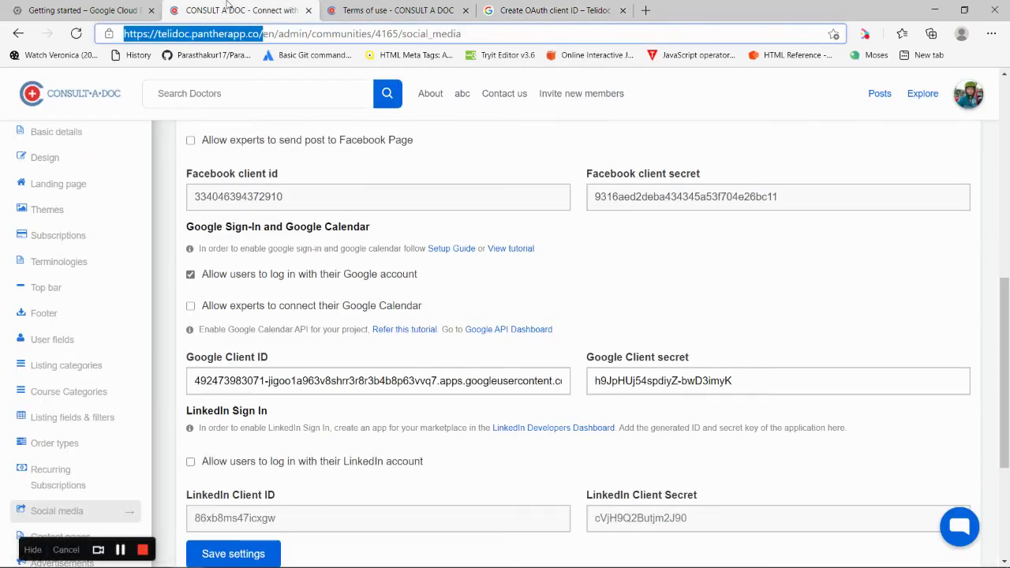
Copy the callback path people/auth/google_oauth2/callback from the Google setup guide
click(462, 249)
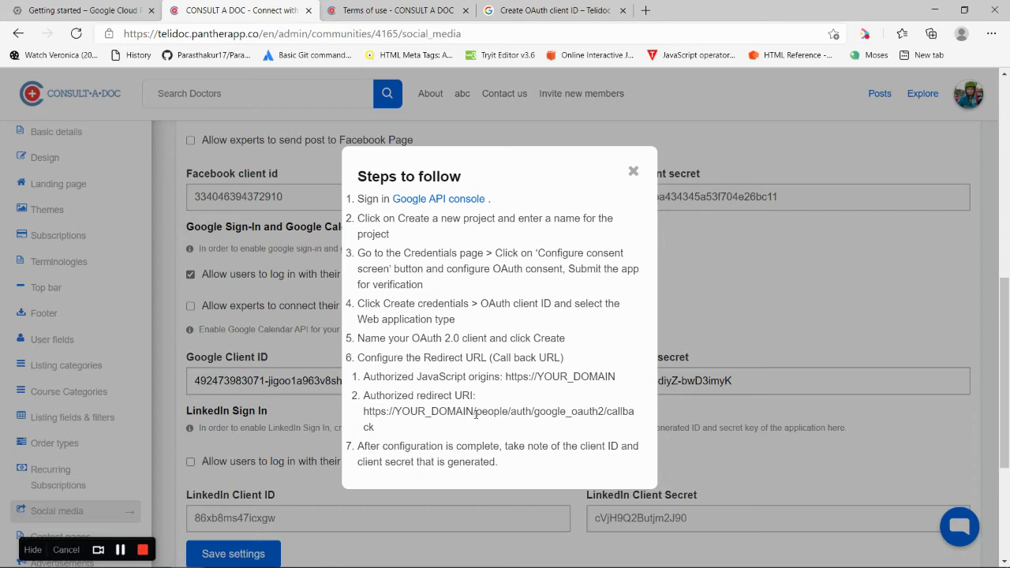
drag(476, 411, 498, 429)
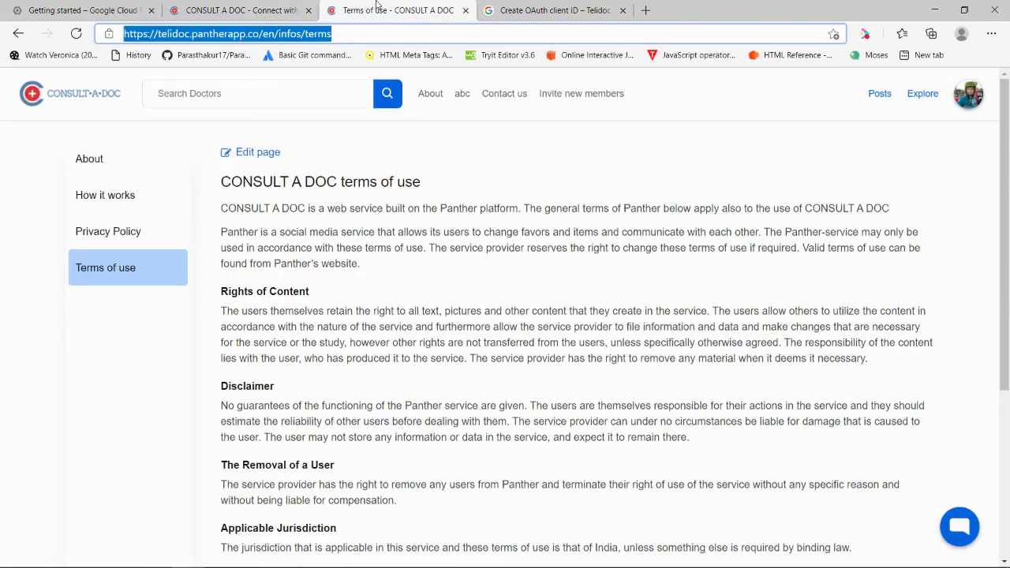
click(379, 10)
click(580, 10)
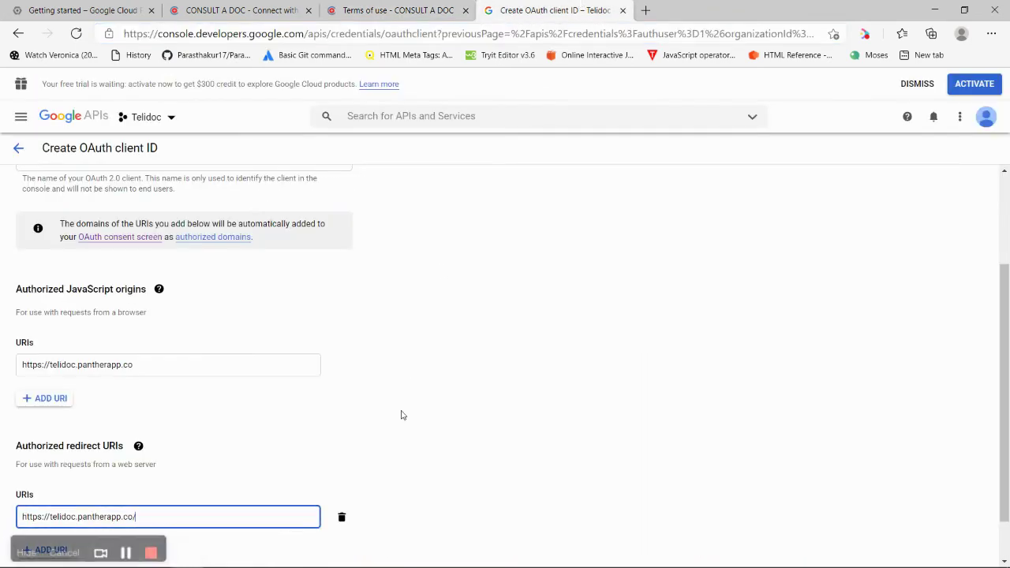
Append the callback path to the redirect URI and create the Telidoc OAuth client
key(ctrl+v)
scroll(726, 429, down, 1)
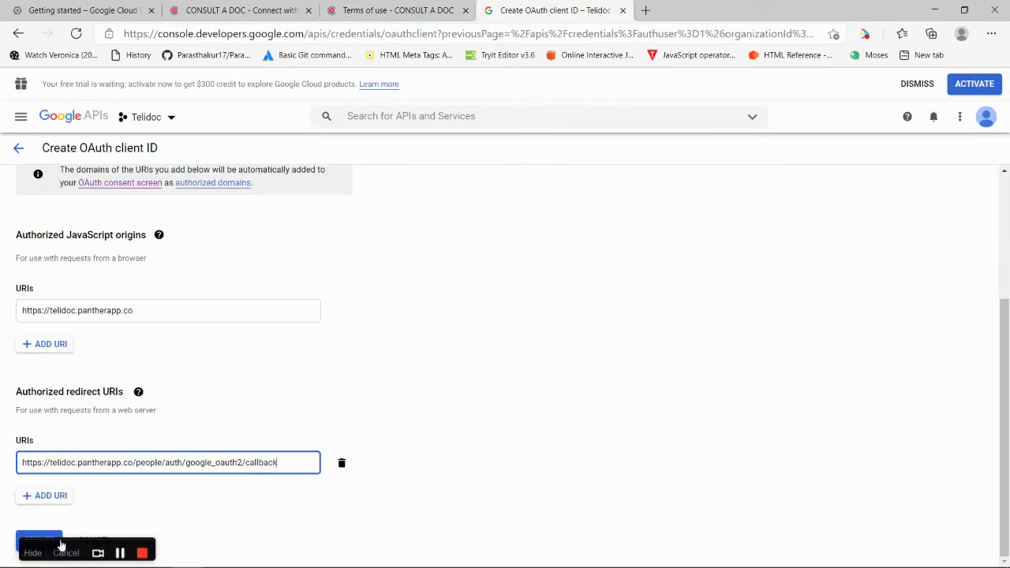
drag(38, 545, 237, 513)
click(33, 545)
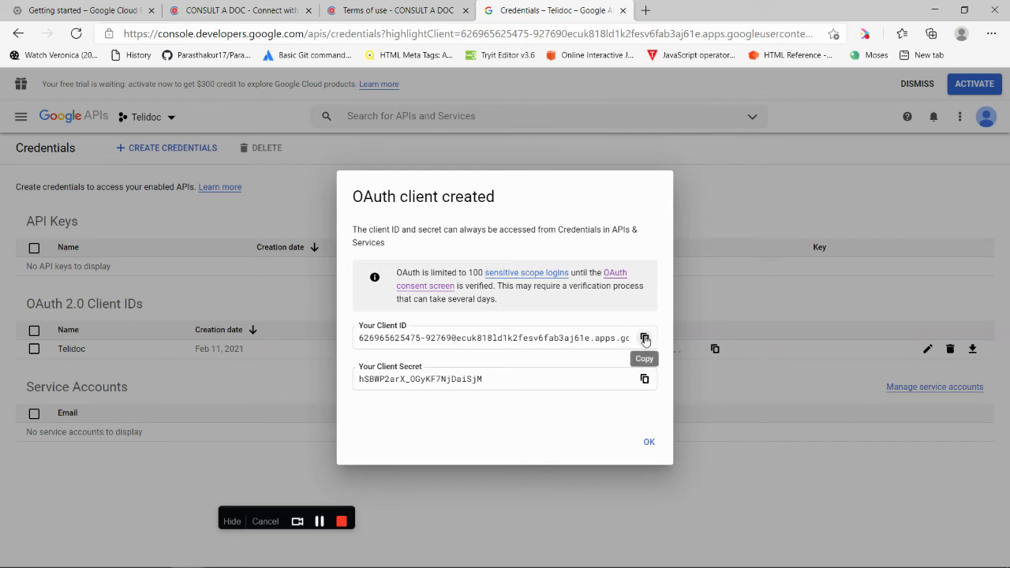
Replace the old Google Client ID in Consult A Doc with the new Telidoc client ID
click(645, 338)
click(241, 10)
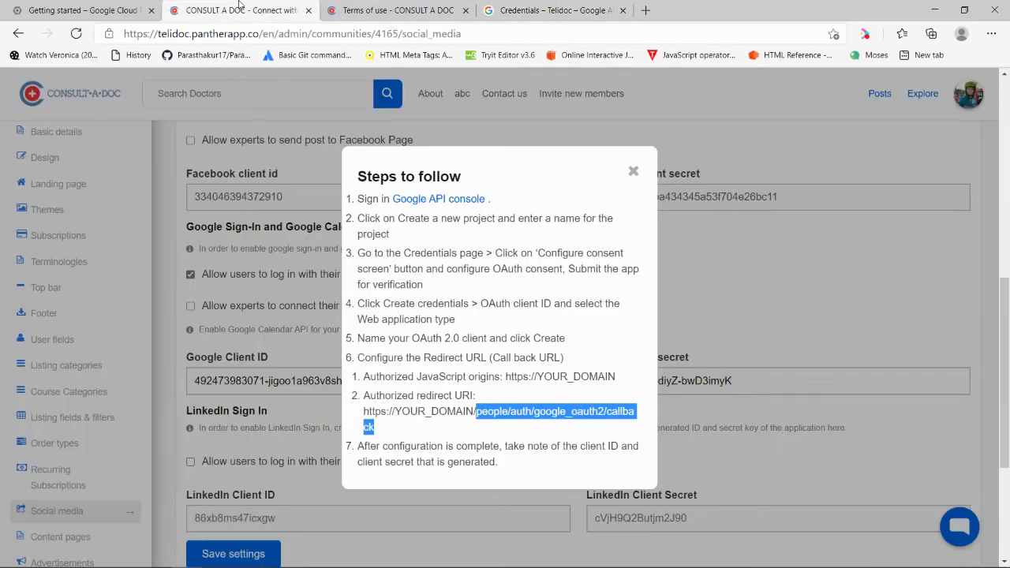
click(793, 336)
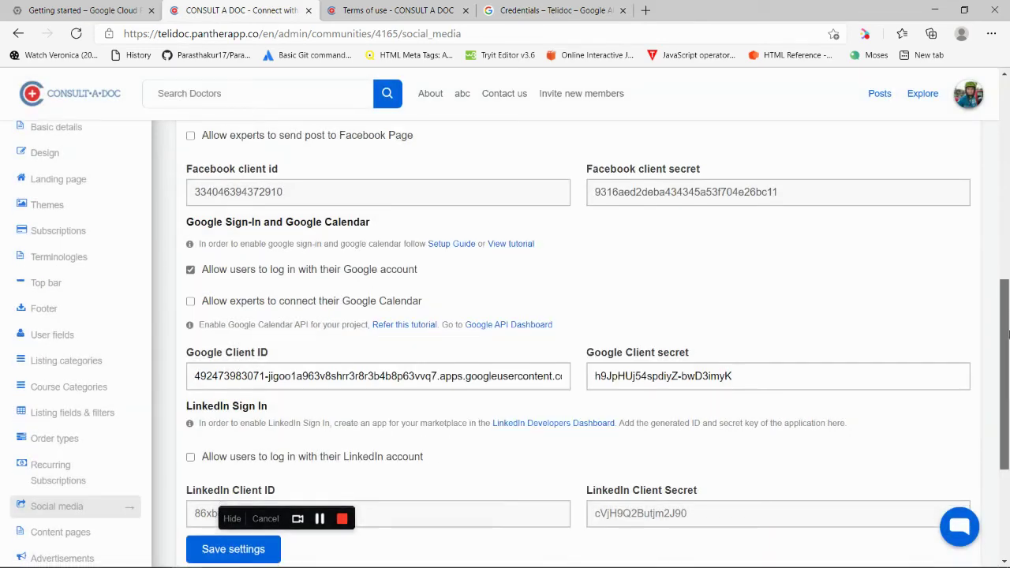
scroll(505, 242, down, 2)
click(495, 261)
key(ctrl+a)
key(ctrl+v)
Replace the Google Client secret with the new client secret and save the settings
click(783, 254)
key(ctrl+a)
key(BackSpace)
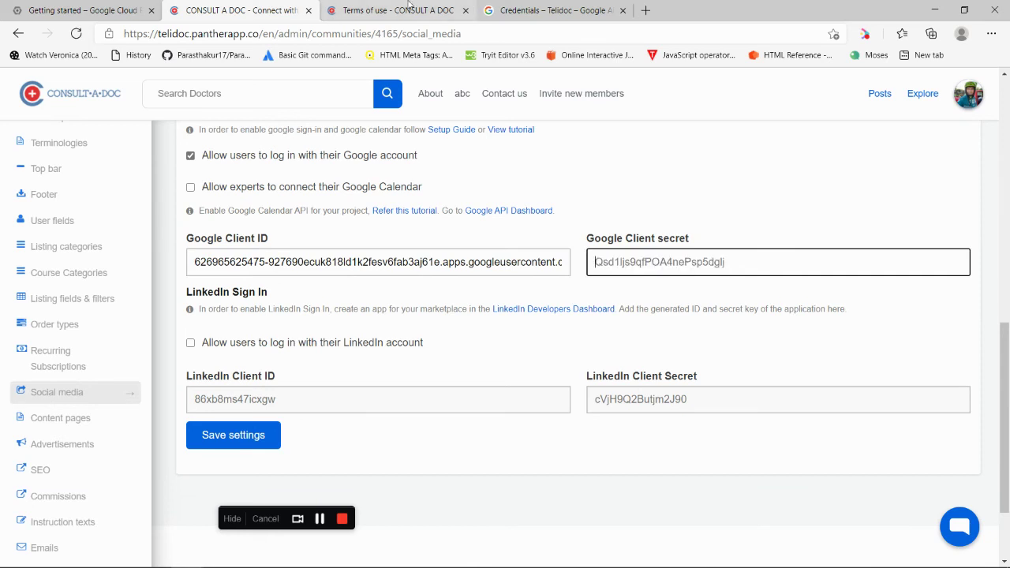
click(515, 10)
click(651, 383)
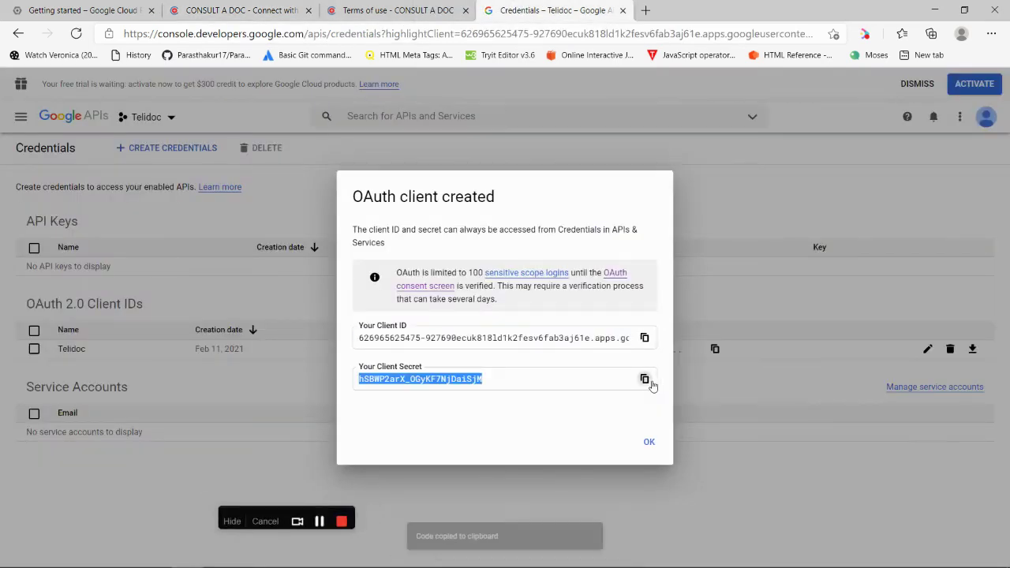
click(236, 10)
click(649, 264)
key(ctrl+v)
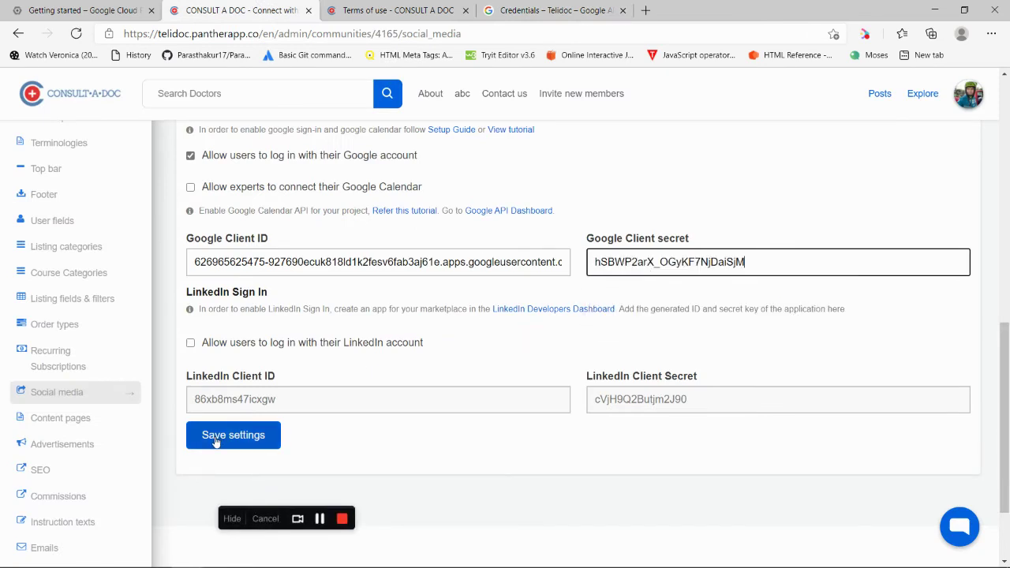
click(215, 436)
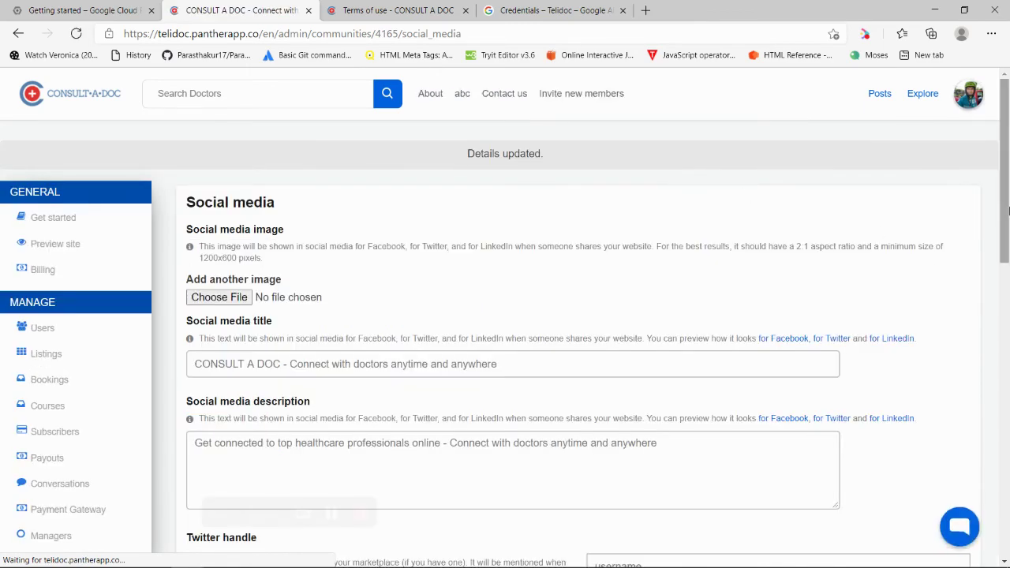
scroll(869, 197, down, 4)
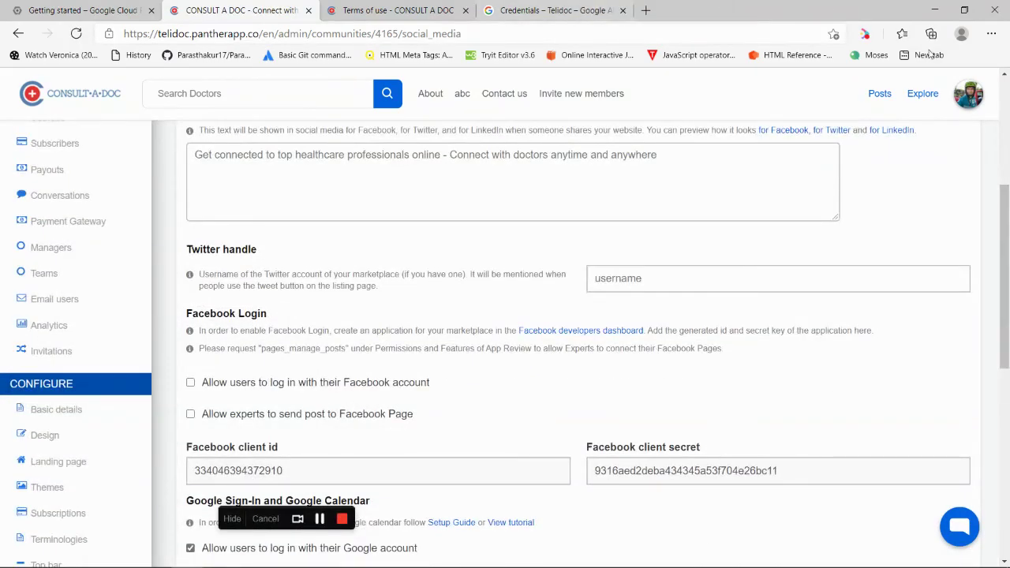
click(992, 33)
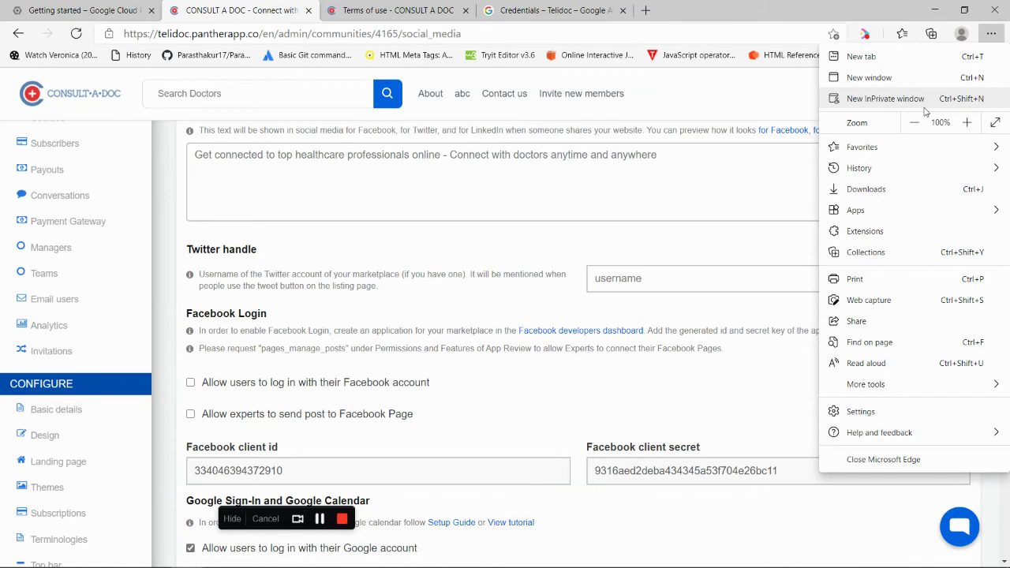
Open a new InPrivate window and load telidoc.pantherapp.co
click(924, 106)
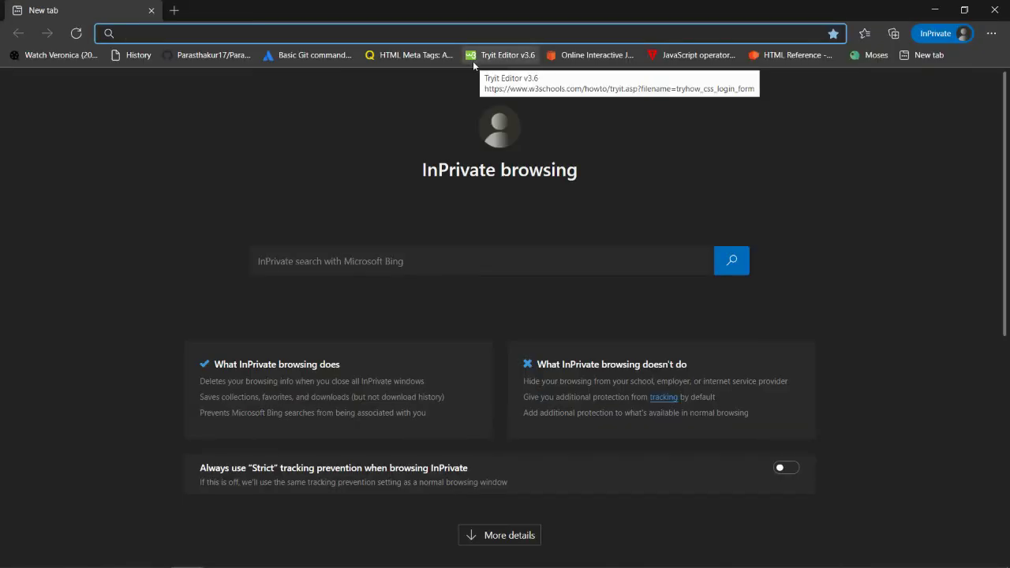
key(ctrl+v)
key(ctrl+a)
key(BackSpace)
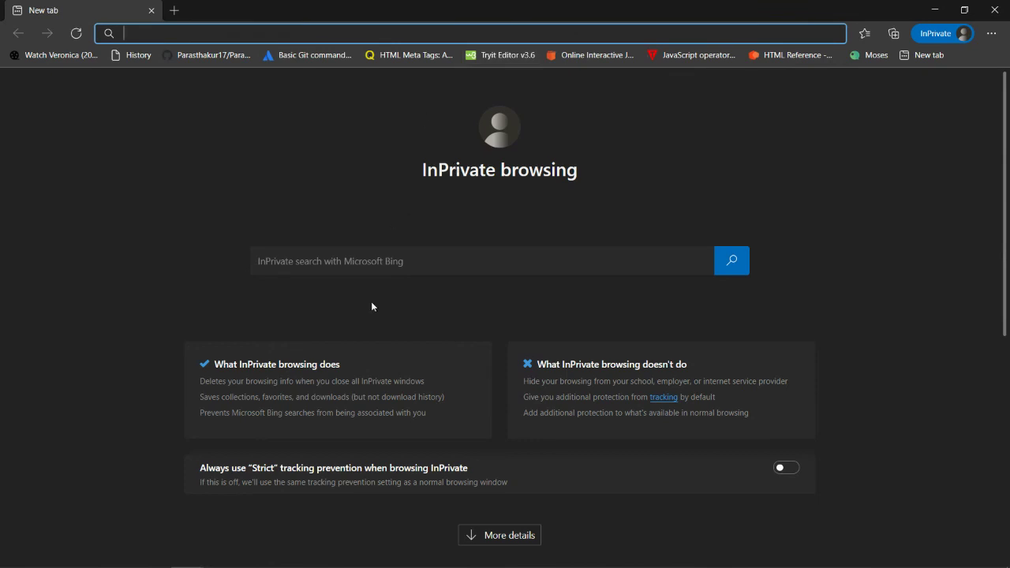
text(telidoc.pantherapp.co)
key(Return)
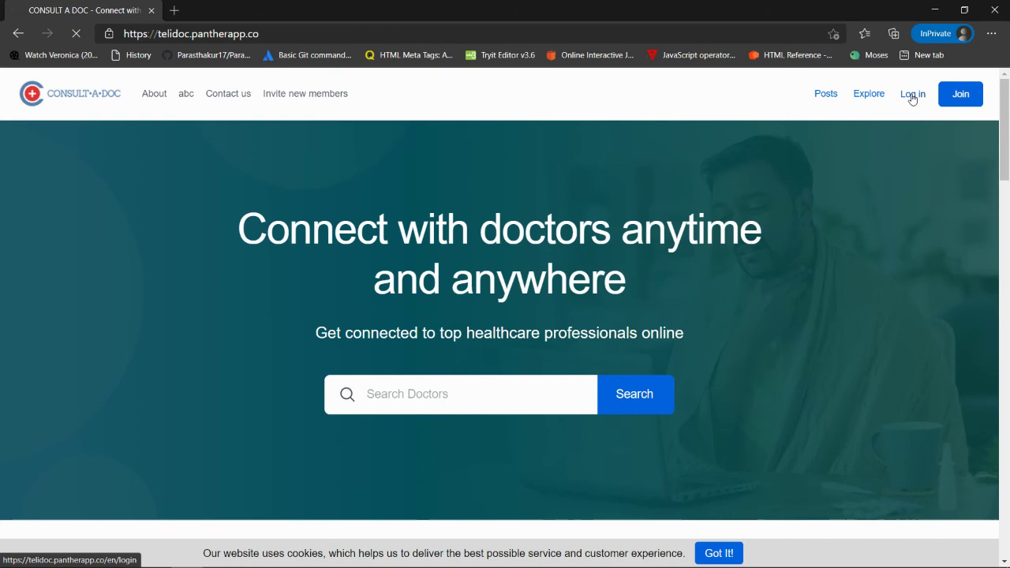
Log in to Consult A Doc with Google, choosing the saved account and checking its password
click(912, 96)
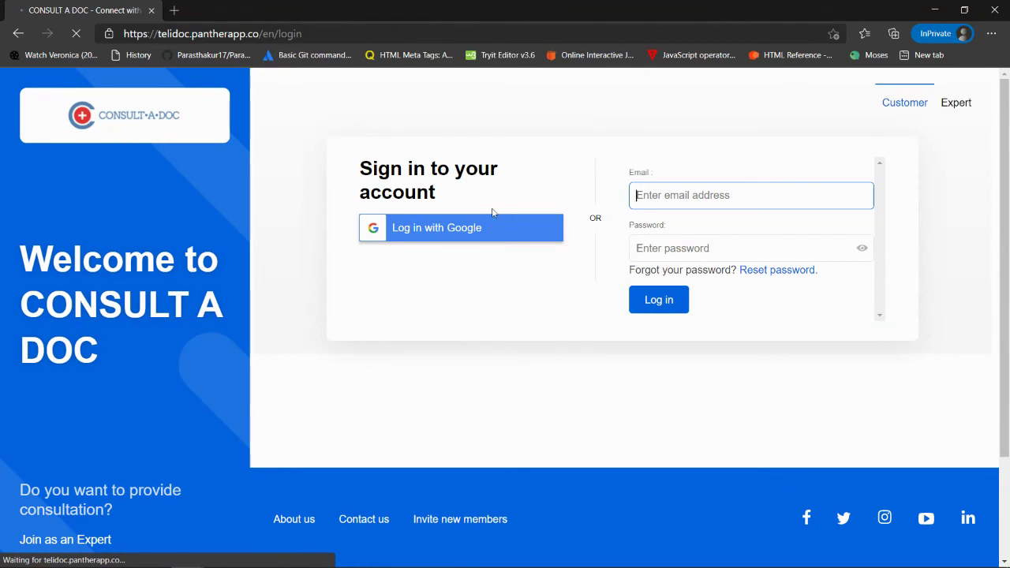
click(447, 229)
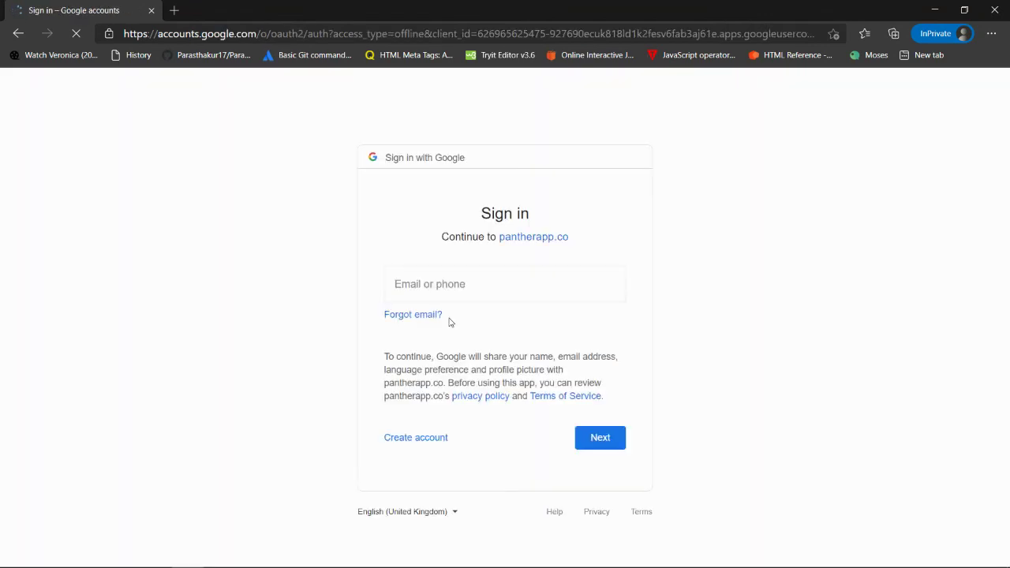
click(445, 287)
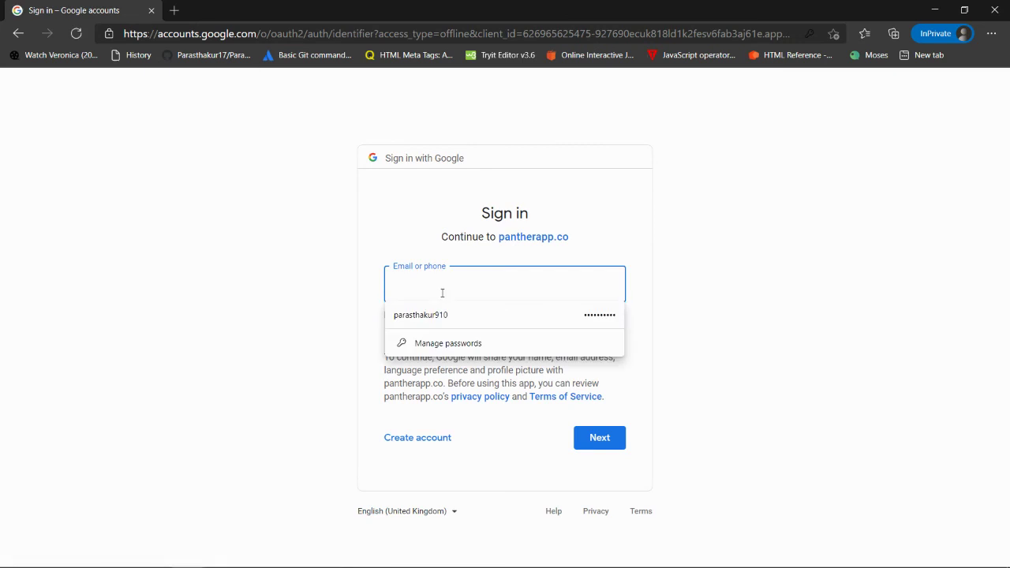
click(435, 316)
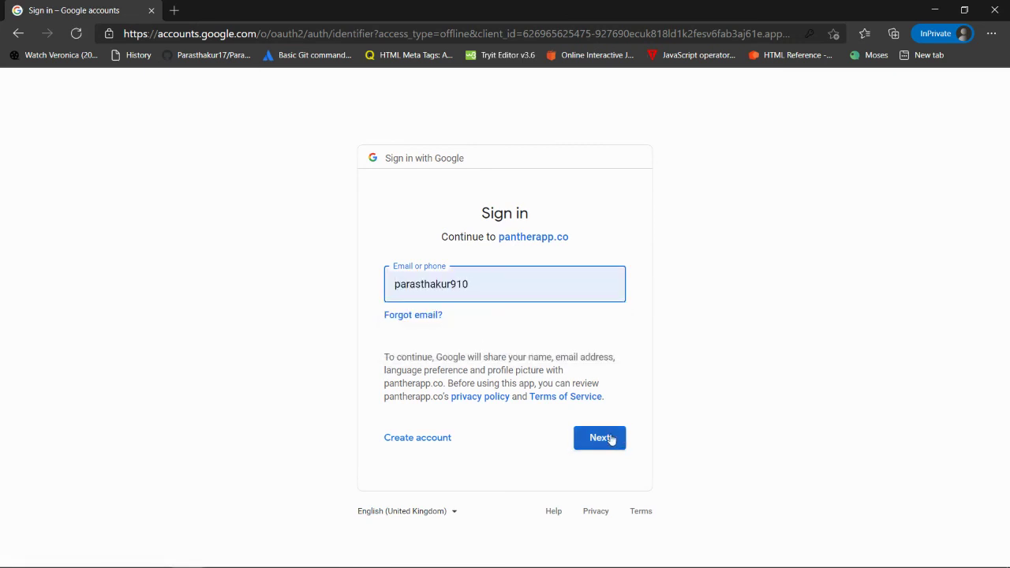
click(609, 439)
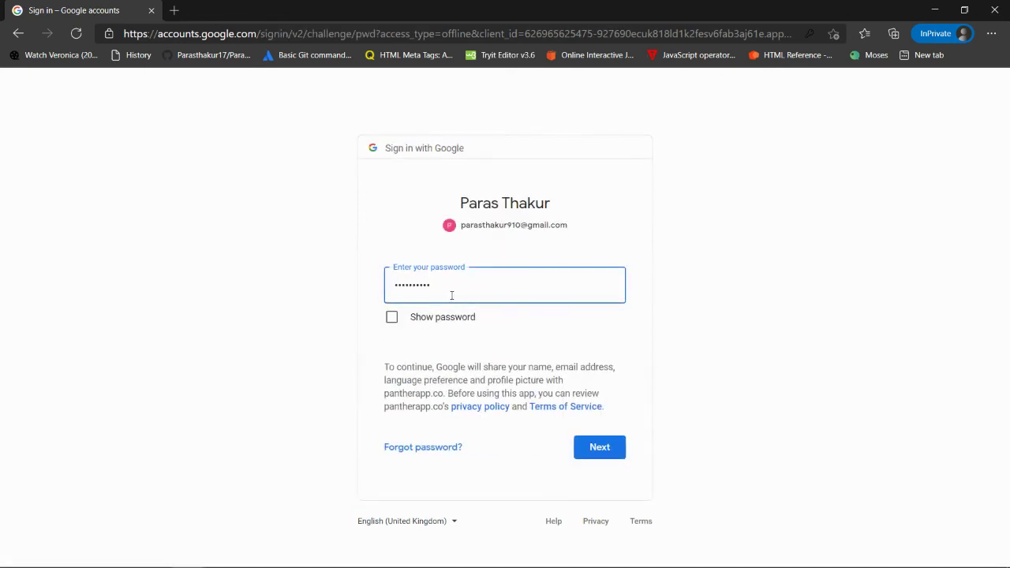
click(433, 320)
click(434, 320)
click(469, 286)
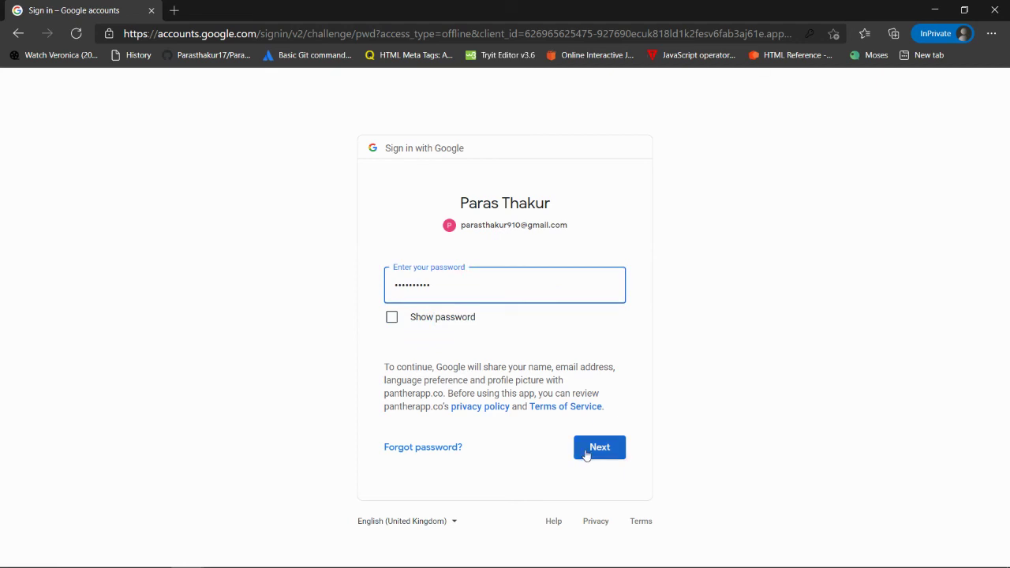